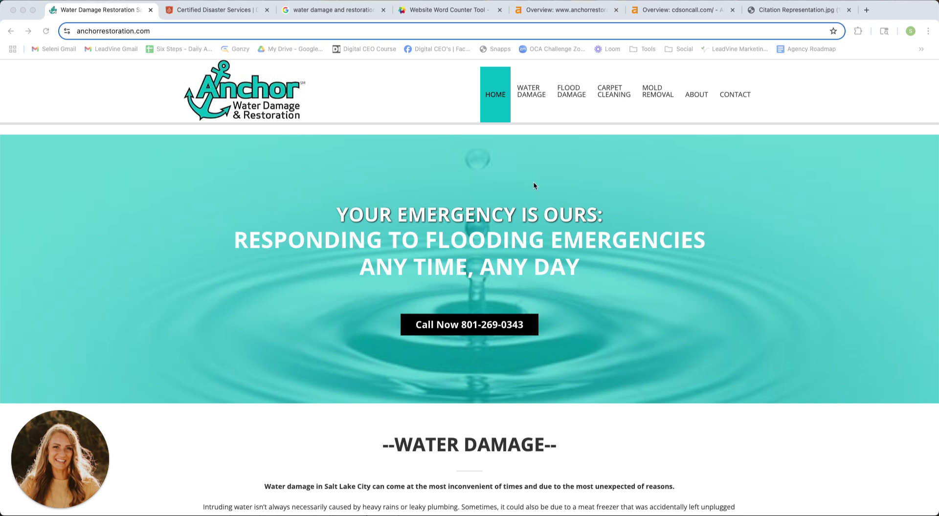
# - Highlight the Anchor home page text from the header down to Media Coverage to gauge its amount of written content, and clear the selection
pyautogui.click(132, 158)
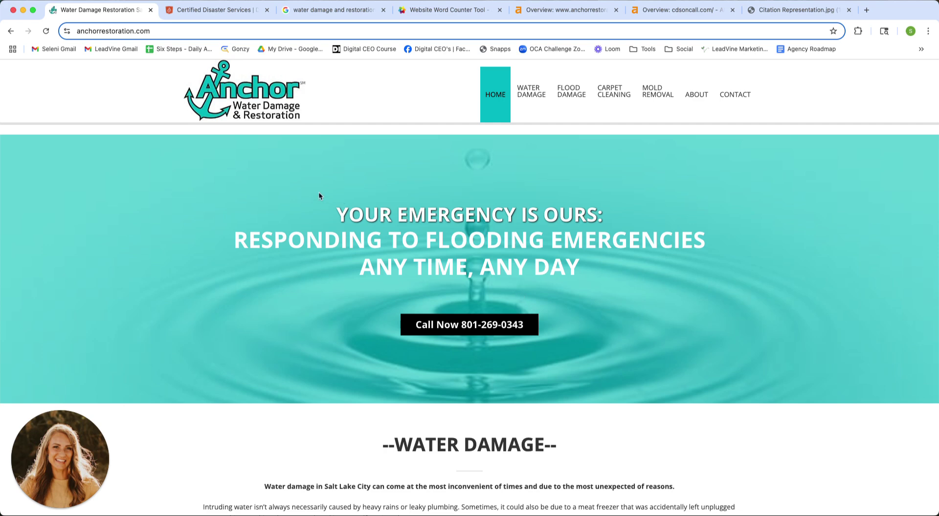
pyautogui.moveTo(427, 102); pyautogui.dragTo(642, 408)
pyautogui.scroll(-5, 623, 386)
pyautogui.scroll(-6, 623, 389)
pyautogui.scroll(-7, 623, 391)
pyautogui.scroll(-10, 623, 391)
pyautogui.scroll(-9, 637, 401)
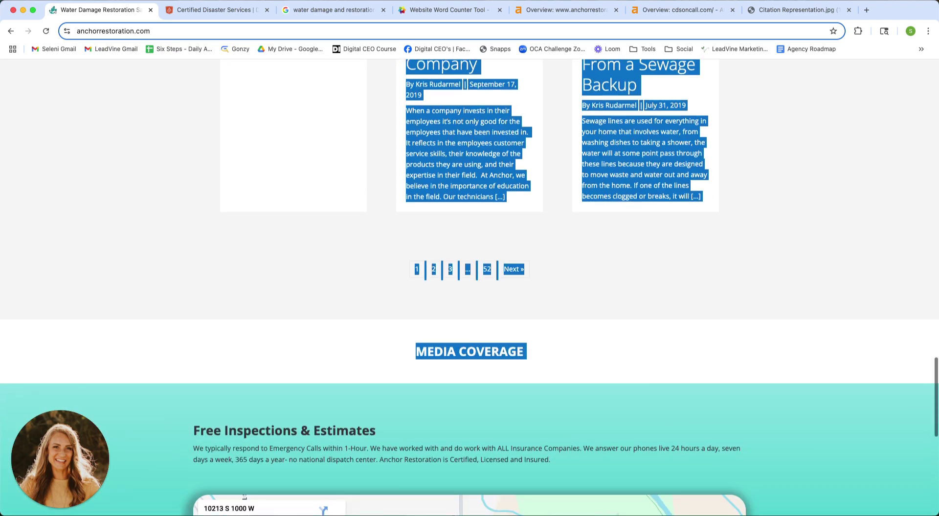
pyautogui.click(739, 360)
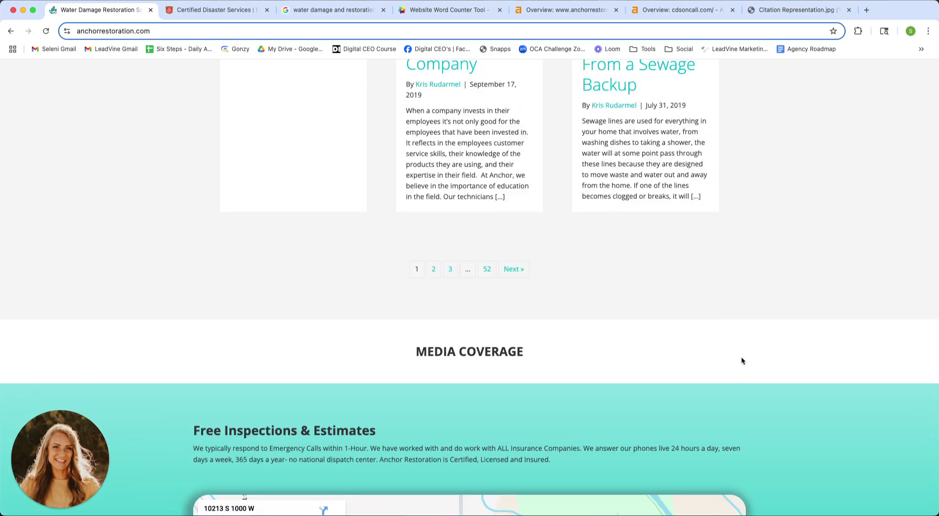
# - Inspect the save options of the sewage backup article image and the file name of the company van photo, without saving either
pyautogui.scroll(8, 739, 358)
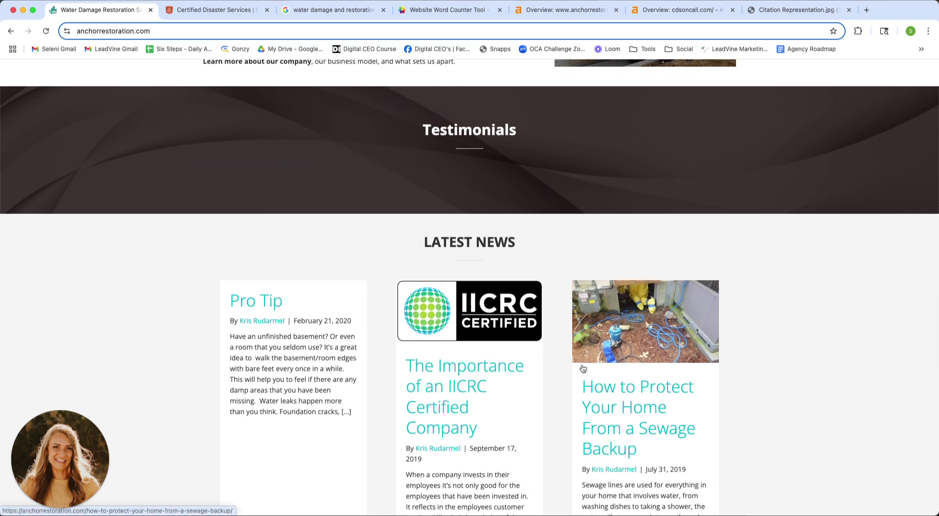
pyautogui.rightClick(645, 325)
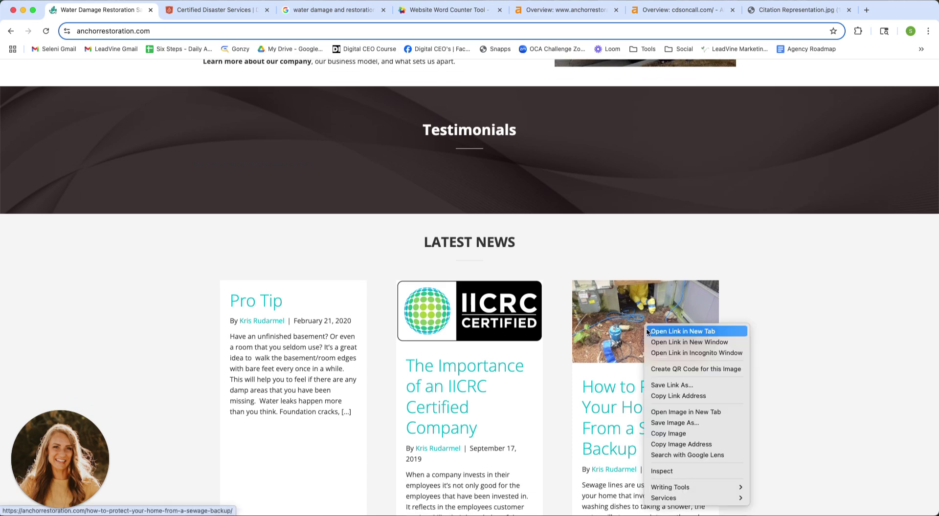
pyautogui.click(683, 386)
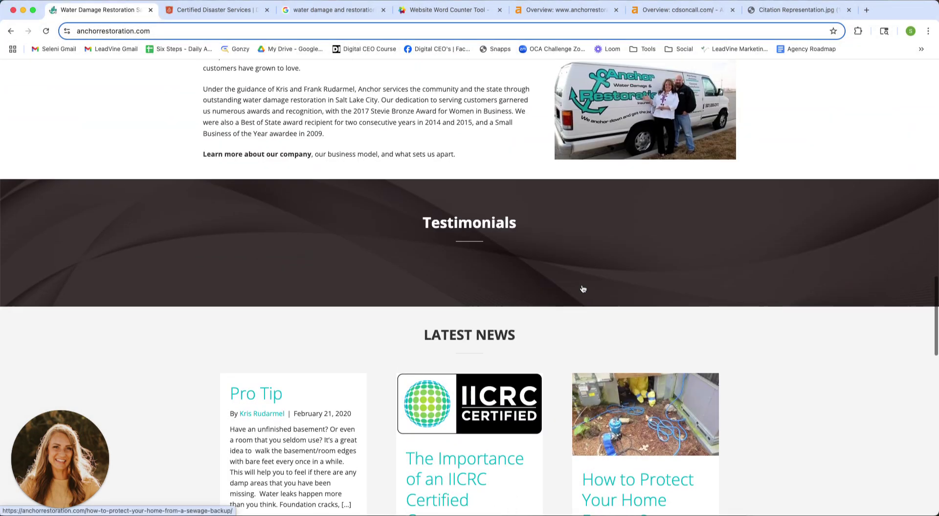
pyautogui.scroll(5, 583, 289)
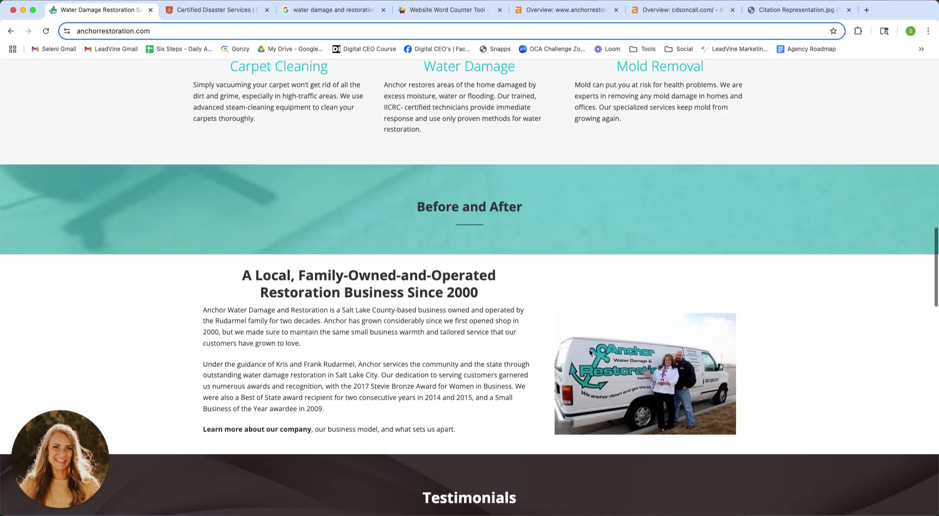
pyautogui.rightClick(586, 350)
pyautogui.click(606, 366)
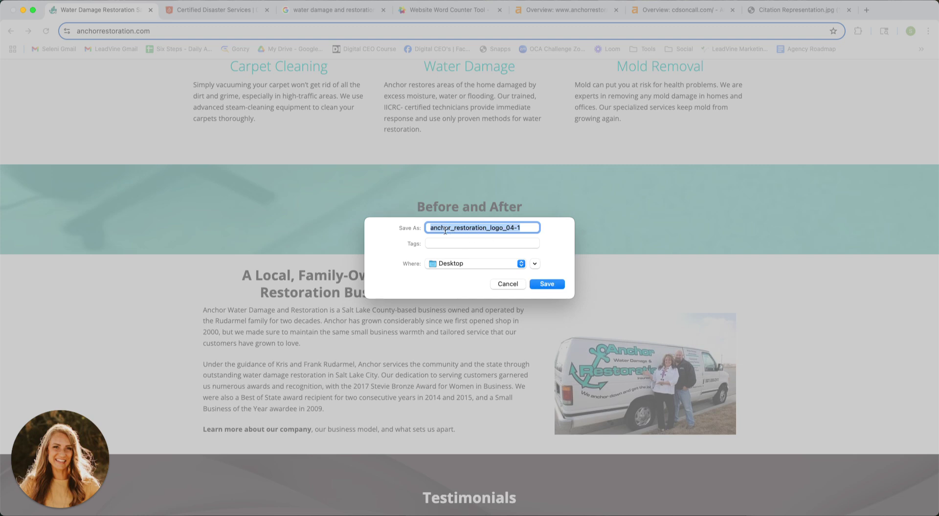
pyautogui.click(445, 229)
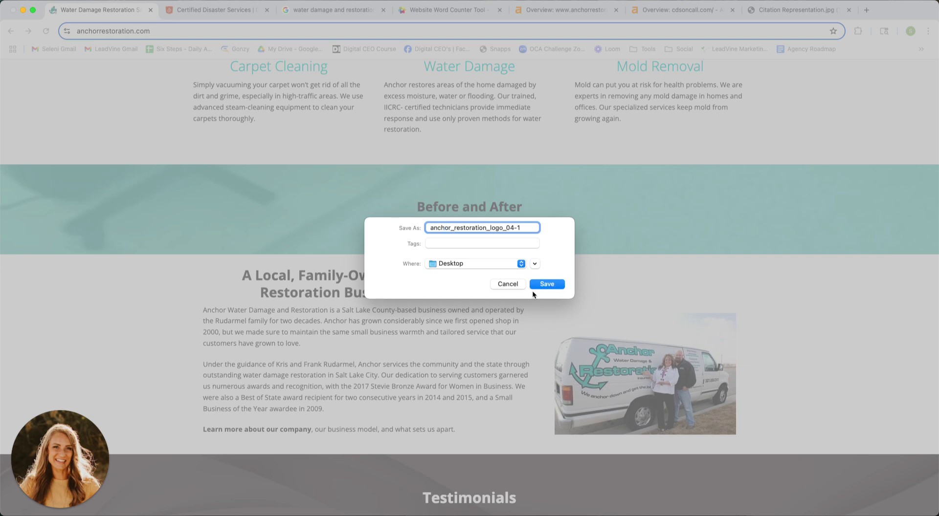
pyautogui.click(508, 283)
# - Check the file name of the Mold Removal image under Our Services, without saving it
pyautogui.scroll(8, 526, 317)
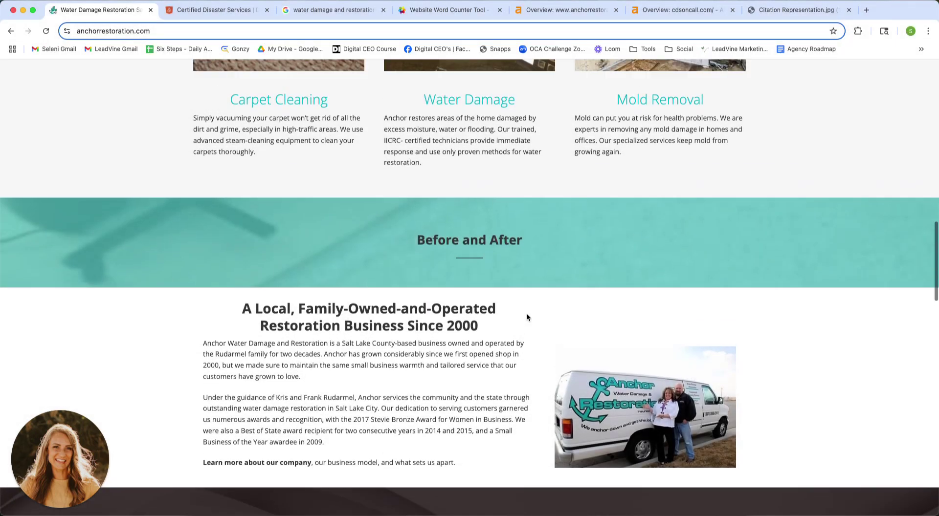
pyautogui.rightClick(578, 354)
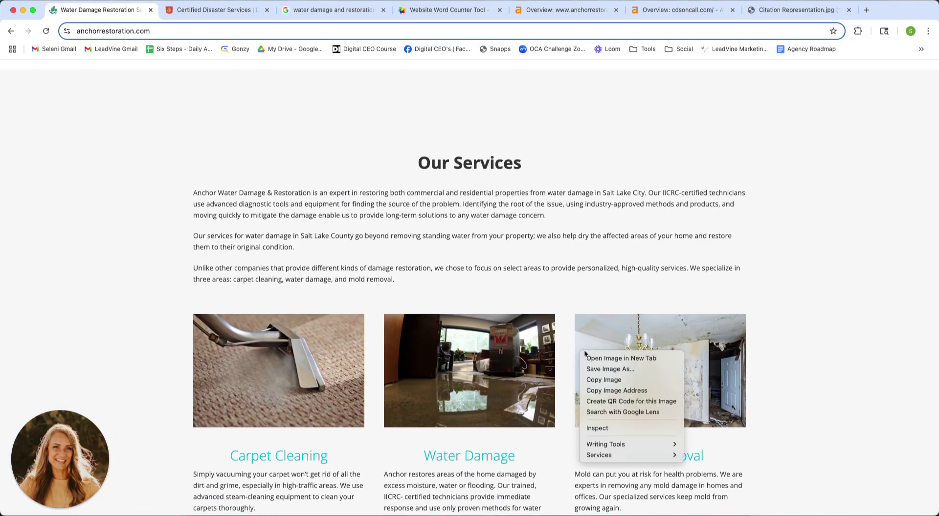
pyautogui.click(596, 369)
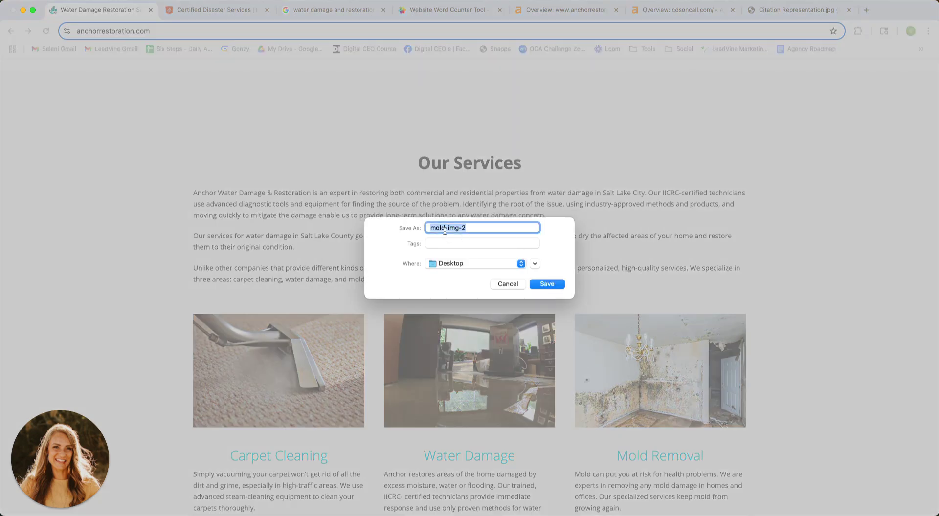
pyautogui.moveTo(435, 230); pyautogui.dragTo(498, 232)
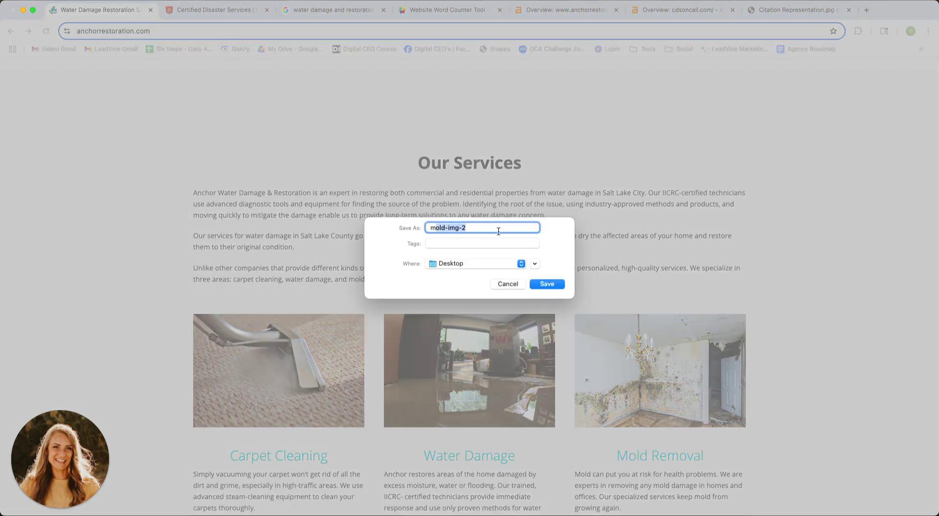
pyautogui.click(508, 285)
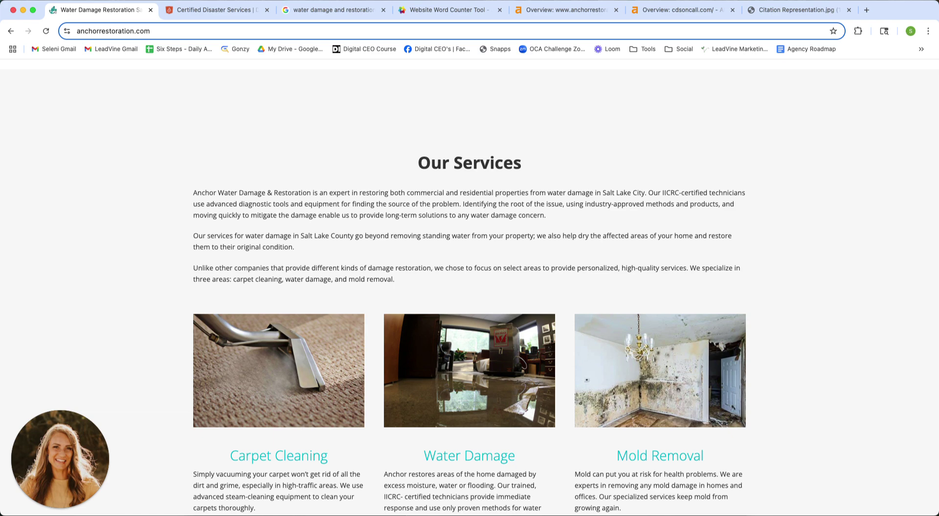
# - Review the Anchor home page from the header through services, testimonials, news and map to the footer, and return to the upper sections
pyautogui.scroll(3, 872, 244)
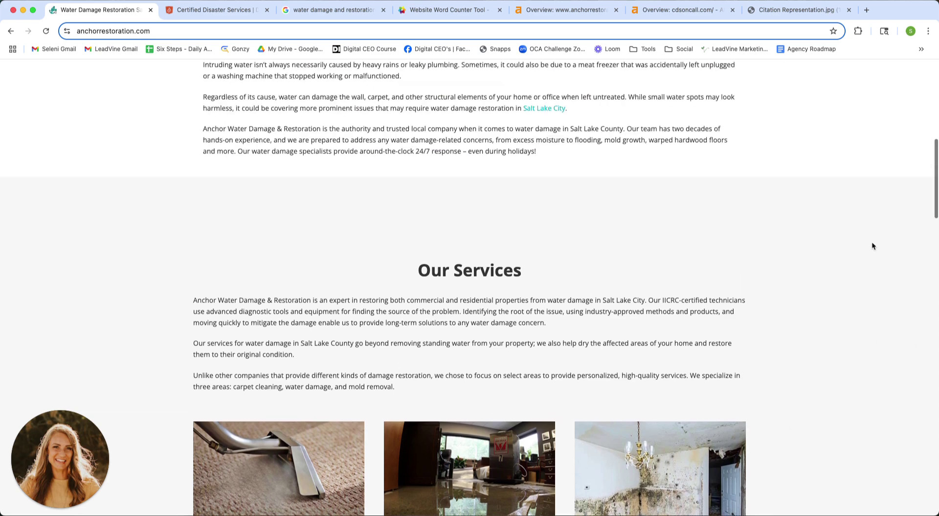
pyautogui.scroll(10, 872, 246)
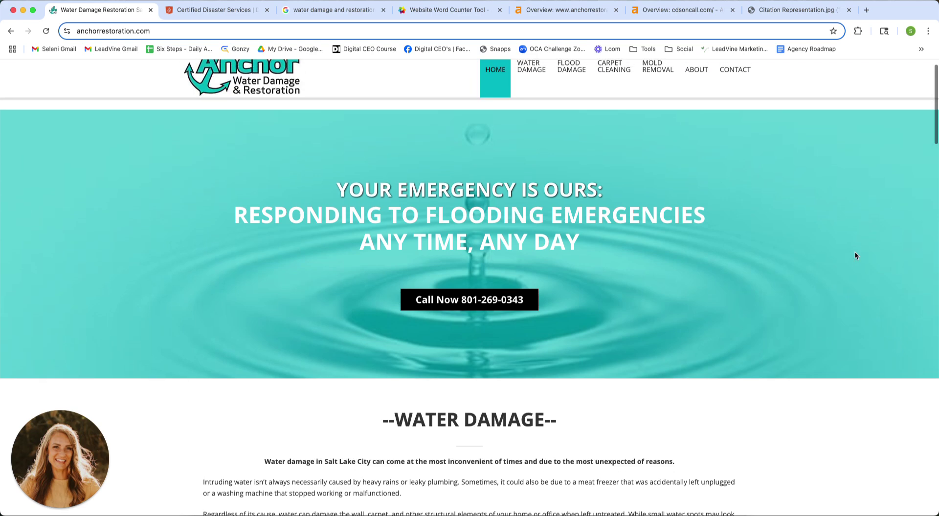
pyautogui.scroll(1, 855, 255)
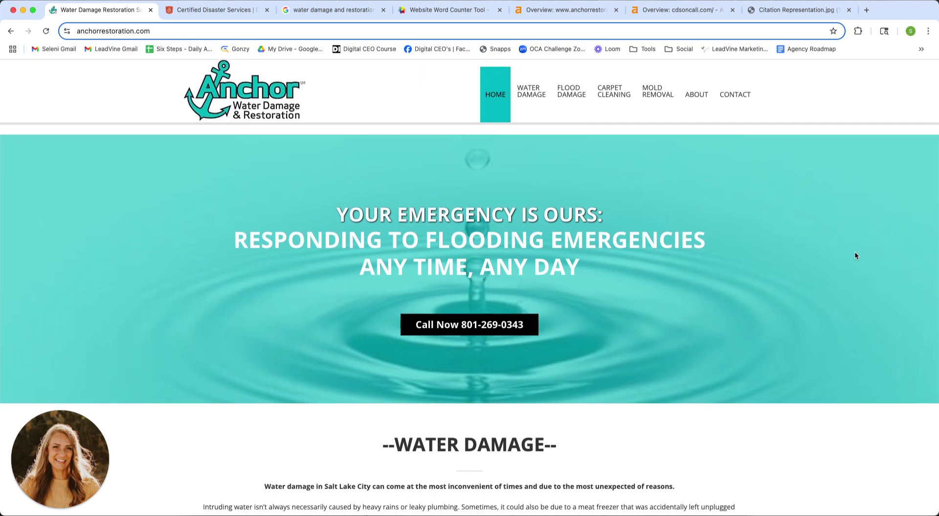
pyautogui.scroll(-10, 854, 255)
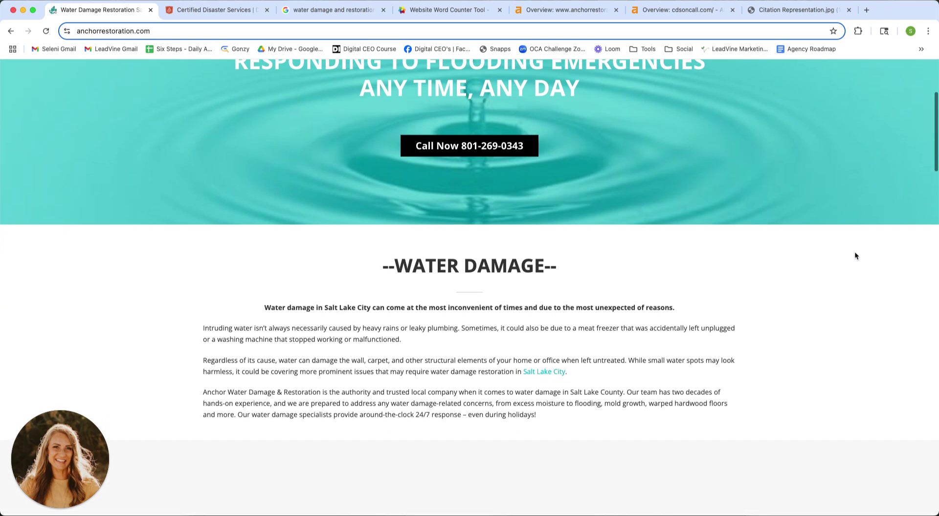
pyautogui.scroll(-15, 854, 256)
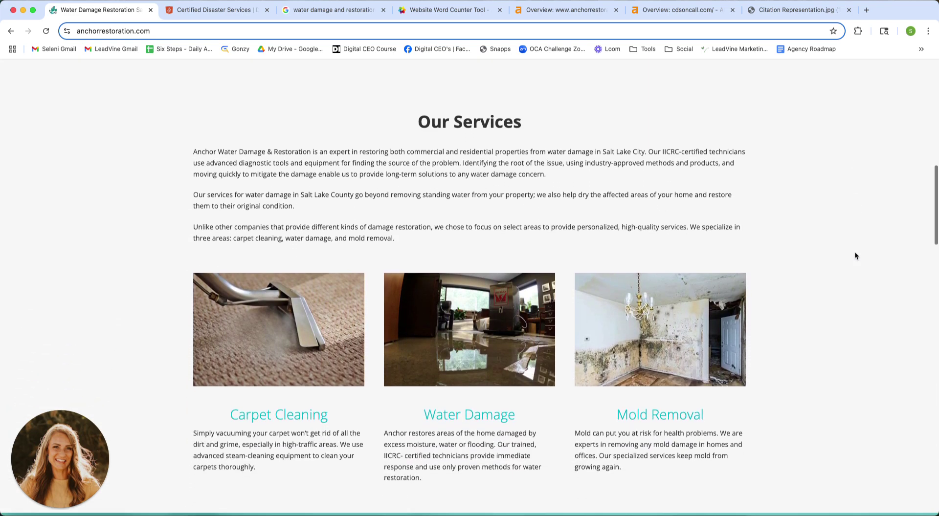
pyautogui.scroll(-6, 854, 255)
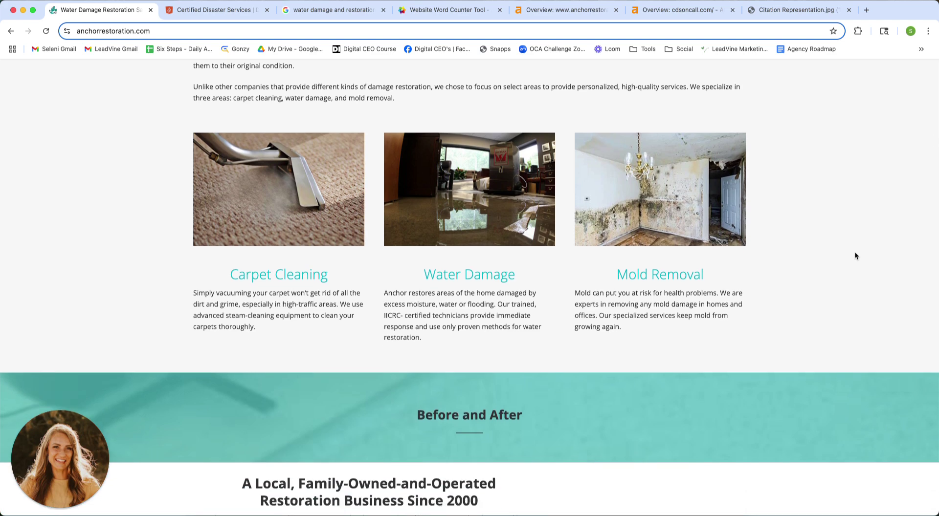
pyautogui.scroll(-13, 855, 256)
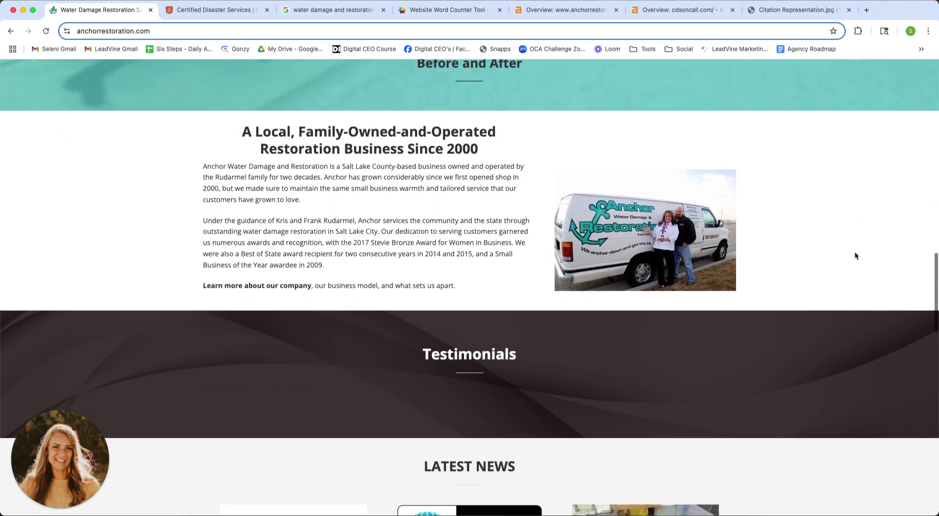
pyautogui.scroll(-8, 856, 255)
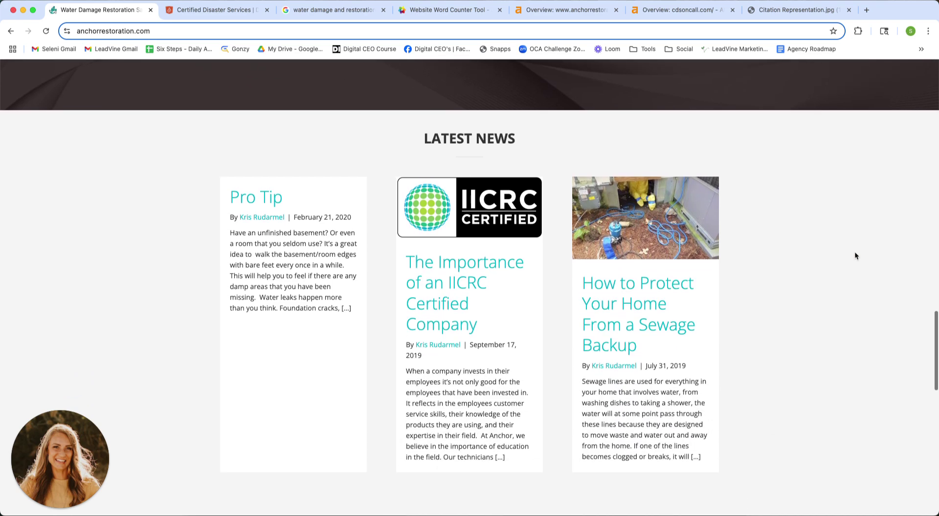
pyautogui.scroll(-6, 855, 256)
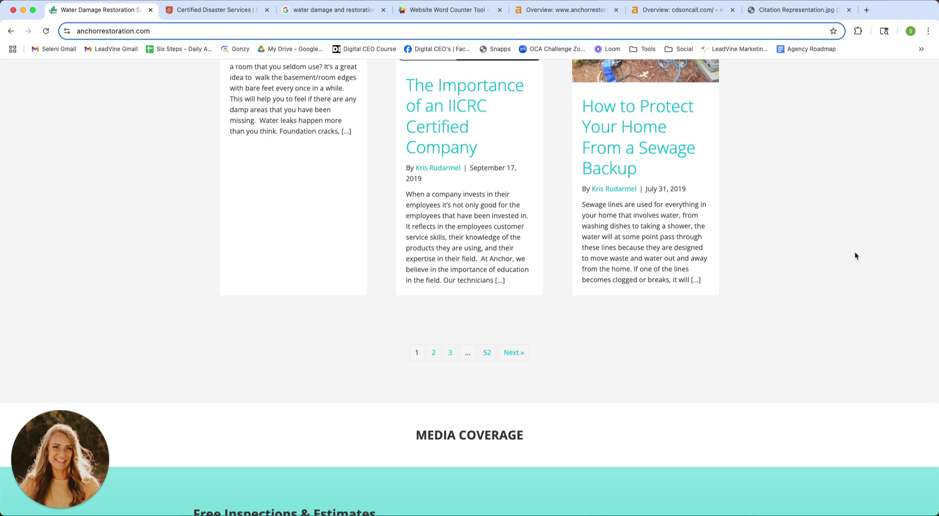
pyautogui.scroll(-8, 855, 255)
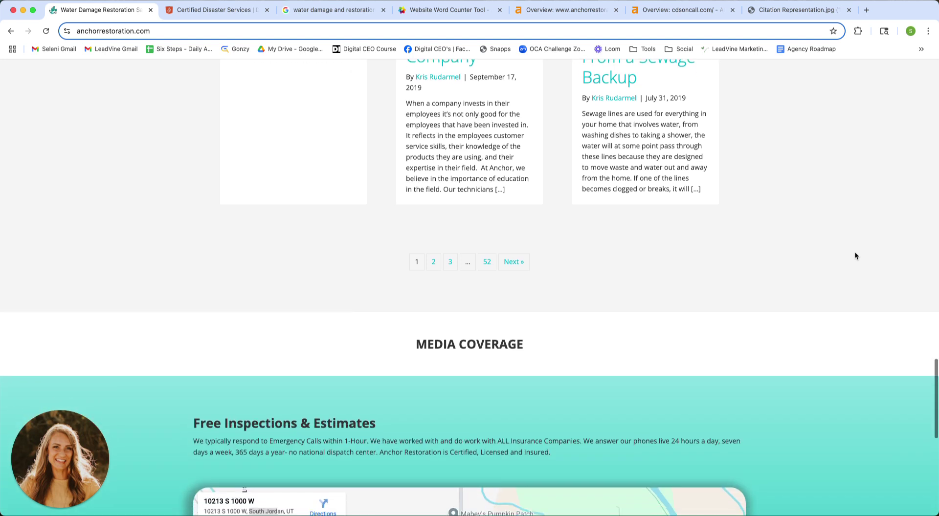
pyautogui.scroll(-10, 855, 256)
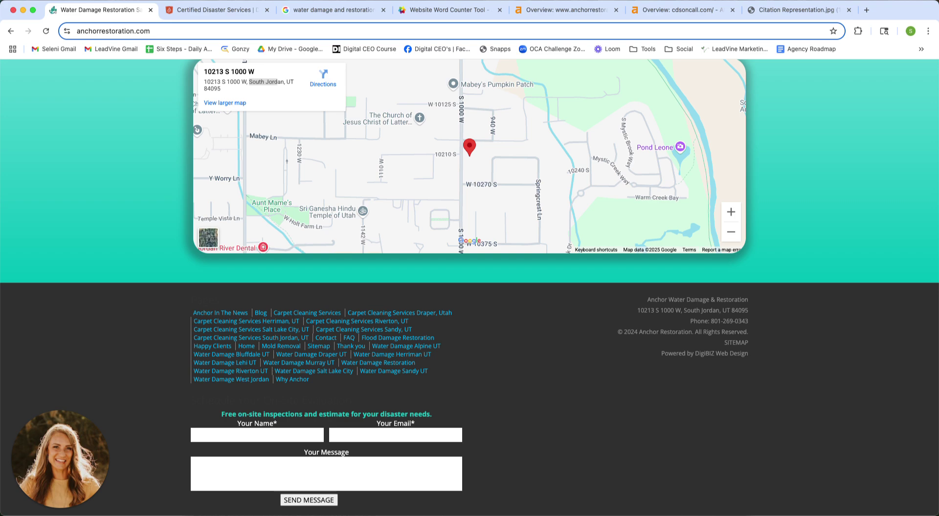
pyautogui.scroll(9, 718, 363)
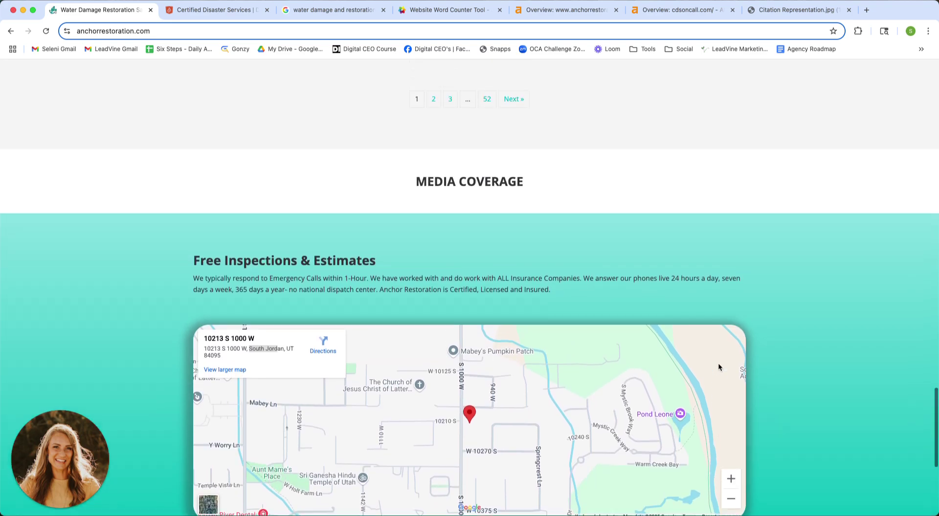
pyautogui.scroll(20, 718, 362)
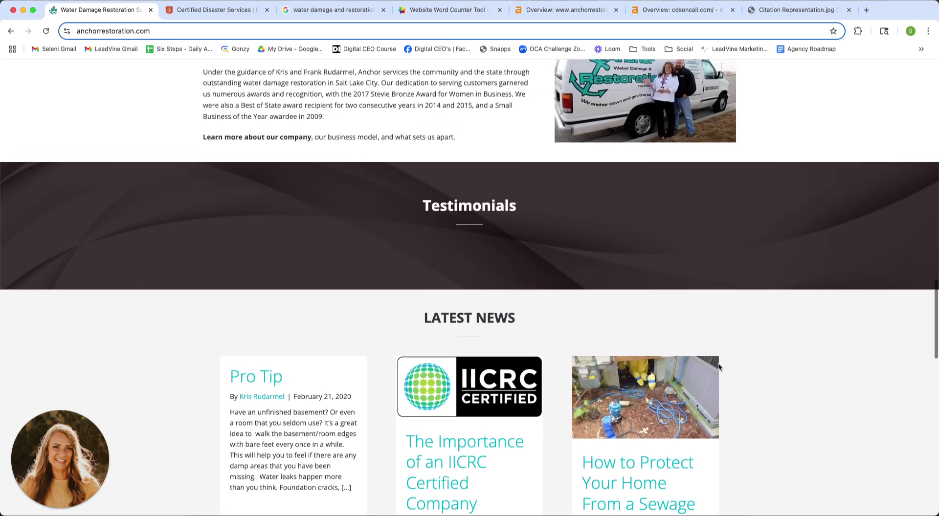
pyautogui.scroll(20, 719, 367)
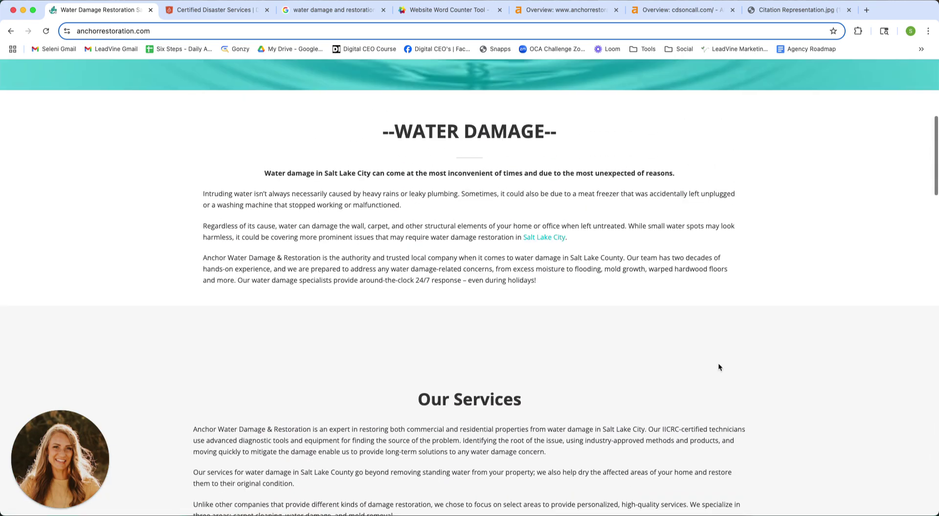
pyautogui.scroll(10, 718, 367)
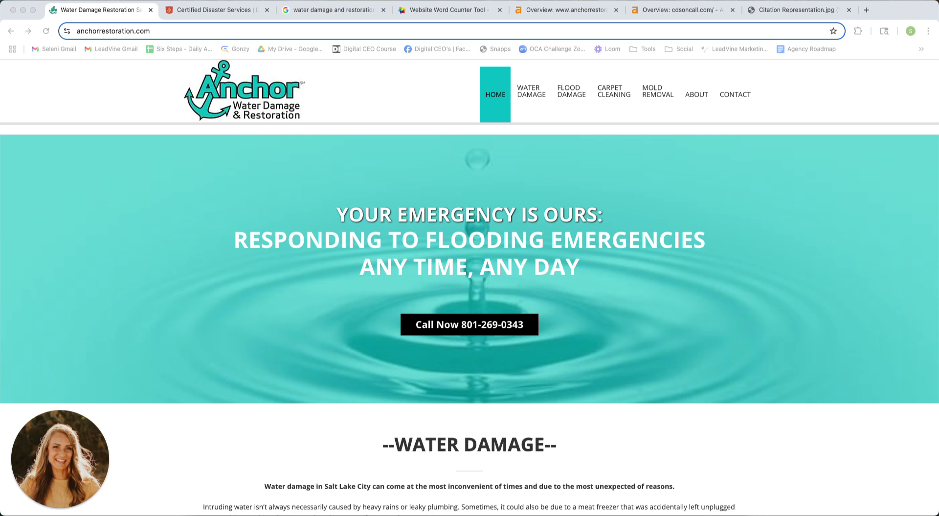
pyautogui.scroll(-15, 306, 277)
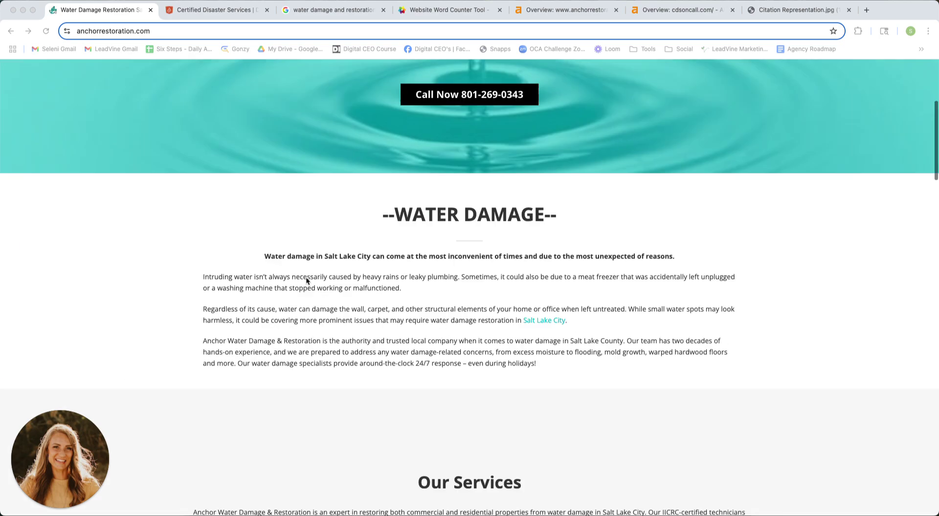
pyautogui.scroll(7, 306, 277)
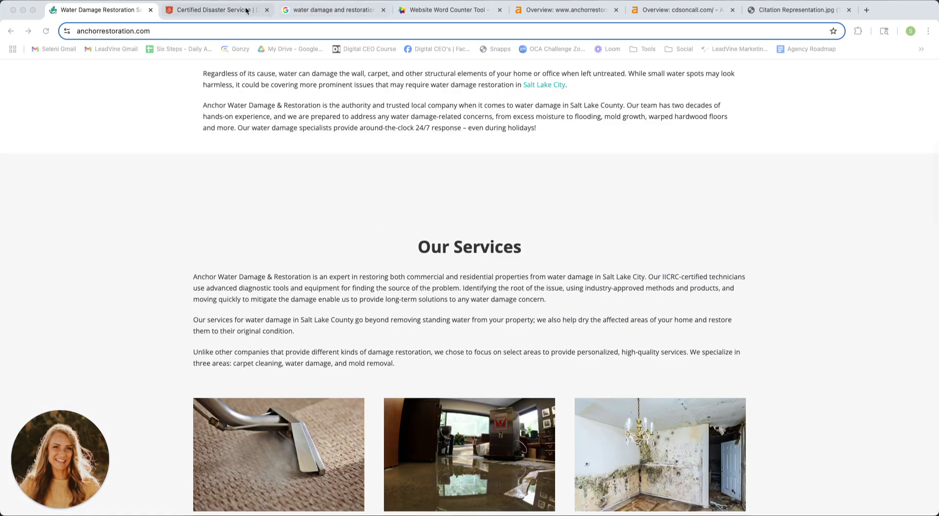
# - Open the Certified Disaster Services site and examine its home page's service cards, Areas We Serve section and Featured Blogs
pyautogui.click(223, 10)
pyautogui.scroll(-15, 302, 181)
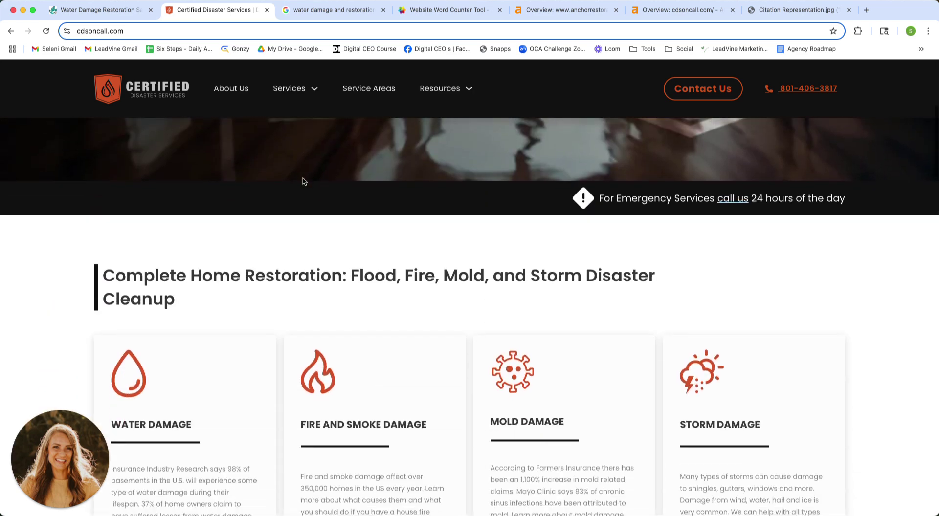
pyautogui.scroll(-2, 302, 177)
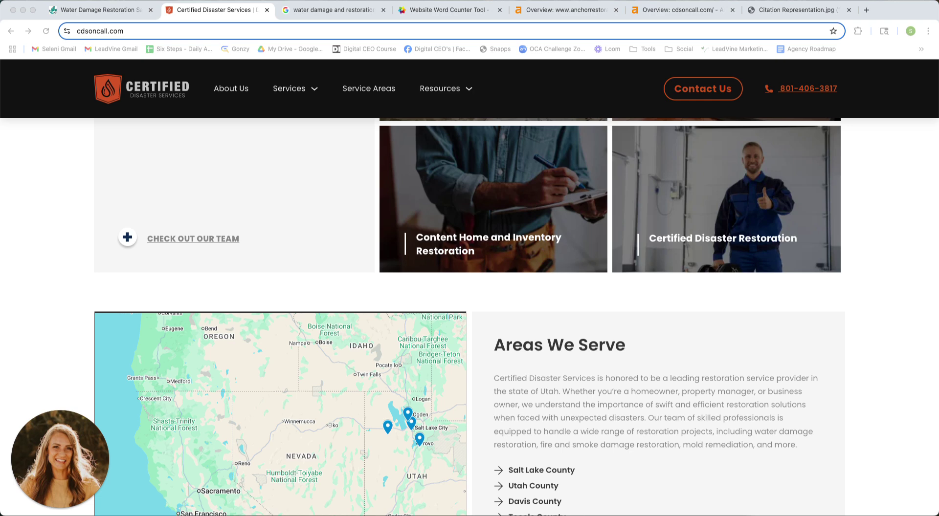
pyautogui.scroll(-5, 249, 290)
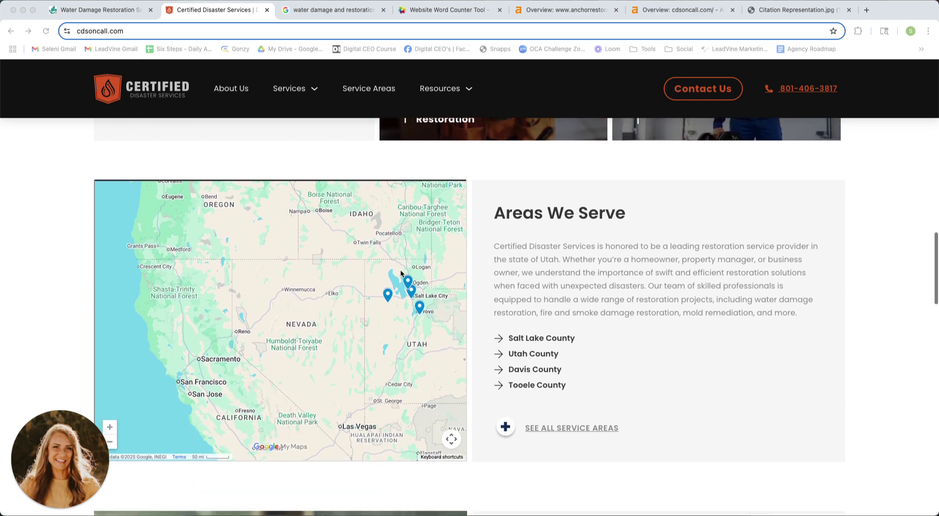
pyautogui.scroll(-10, 559, 315)
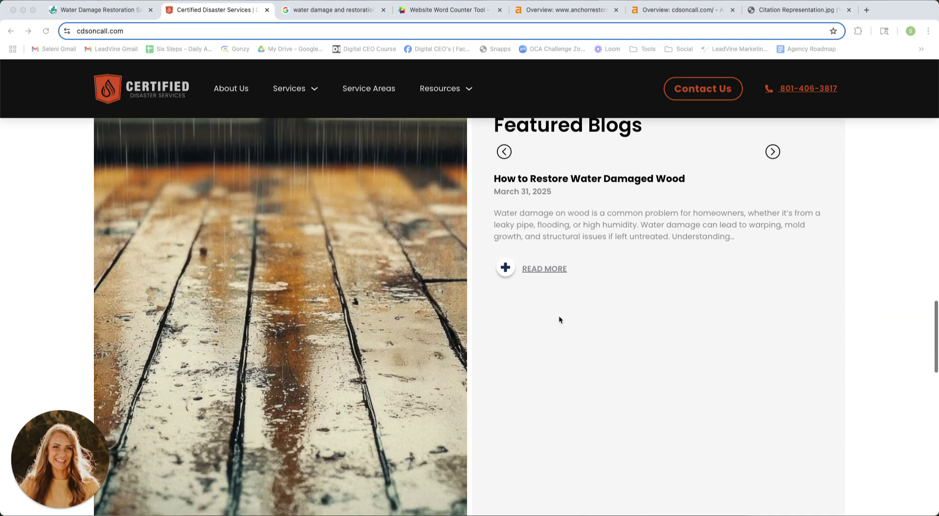
# - Review the rest of the Certified Disaster Services home page down to the footer, and return to its header section
pyautogui.scroll(-15, 559, 318)
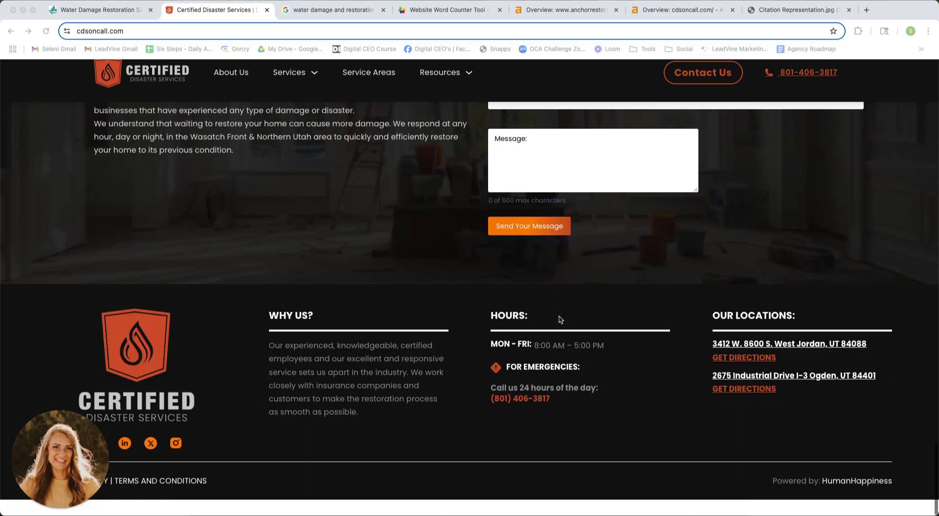
pyautogui.scroll(20, 560, 320)
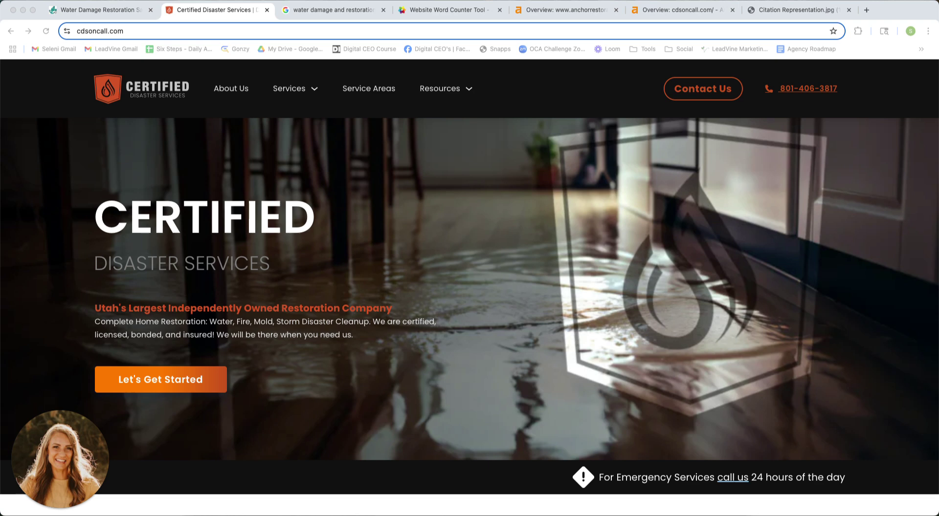
pyautogui.click(683, 17)
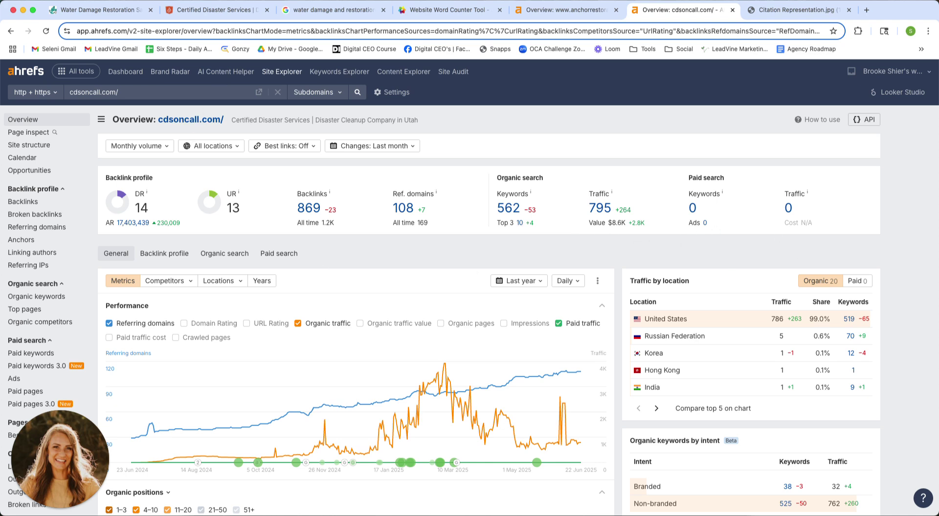
pyautogui.click(212, 13)
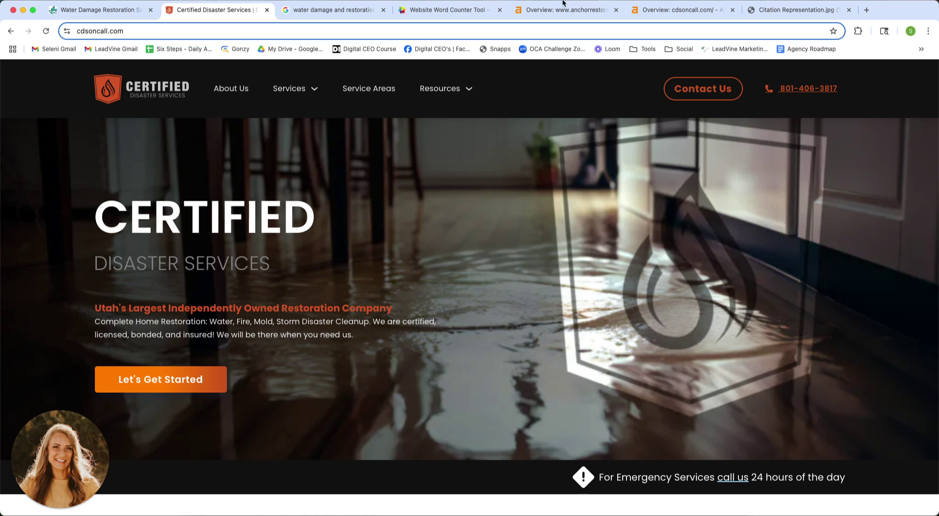
# - Switch to the Ahrefs overview of cdsoncall.com and examine its organic search keywords and traffic figures
pyautogui.click(666, 19)
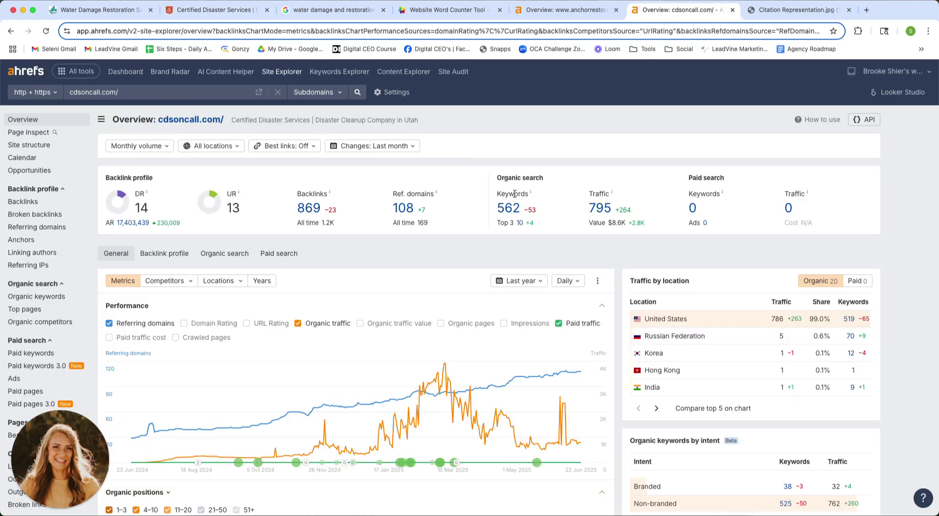
pyautogui.moveTo(496, 178); pyautogui.dragTo(534, 225)
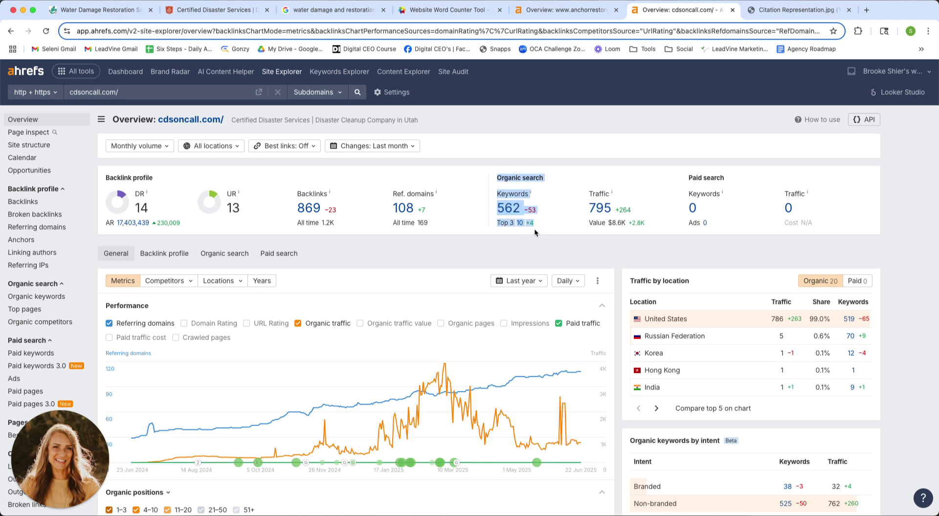
pyautogui.moveTo(588, 192); pyautogui.dragTo(654, 227)
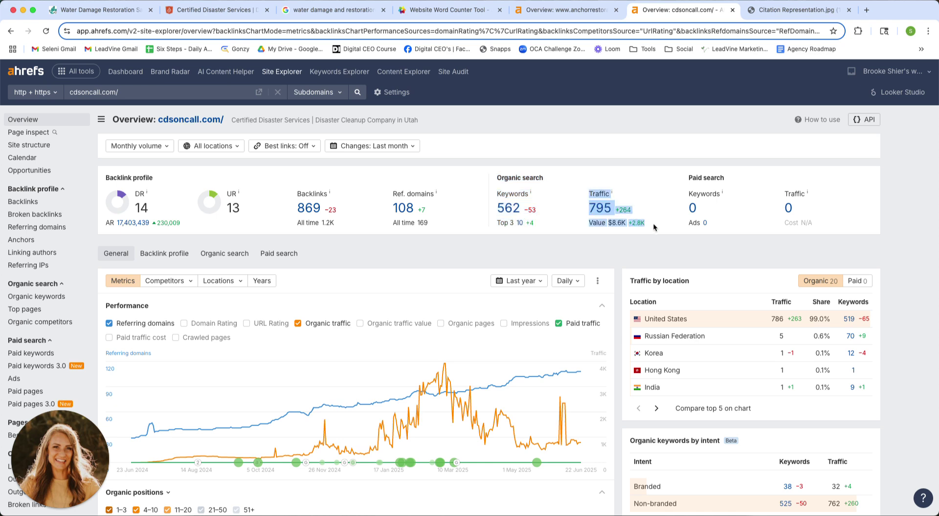
pyautogui.click(620, 245)
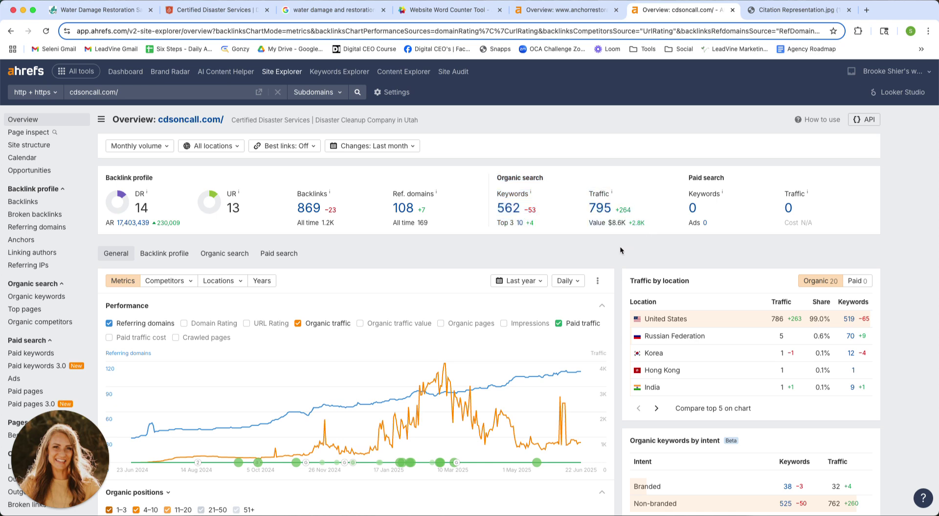
# - Open the organic keywords report for cdsoncall.com and check the search volume of "certified disaster restoration"
pyautogui.click(508, 210)
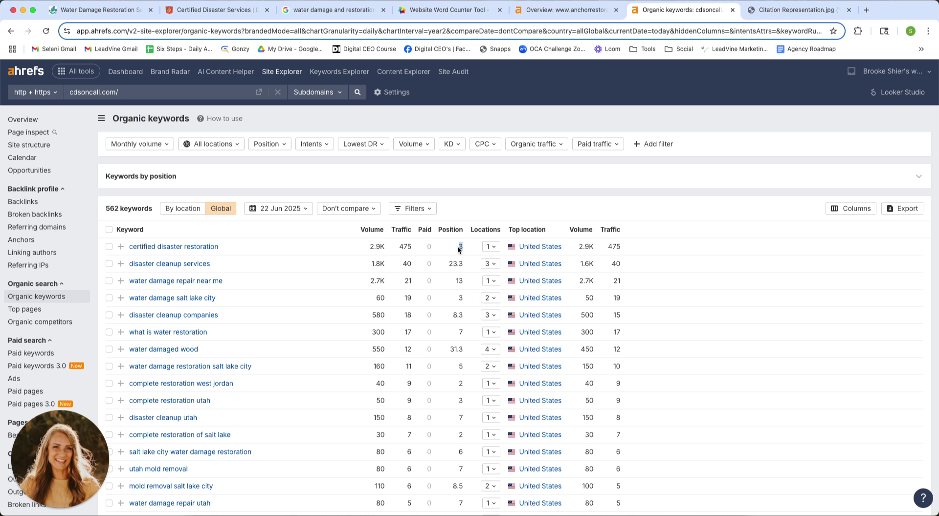
pyautogui.moveTo(233, 245); pyautogui.dragTo(137, 246)
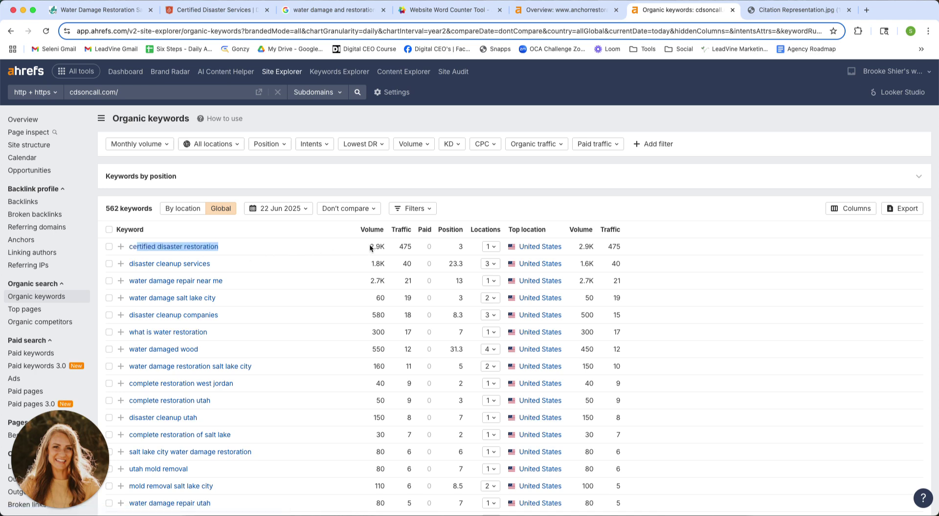
pyautogui.moveTo(385, 244); pyautogui.dragTo(352, 249)
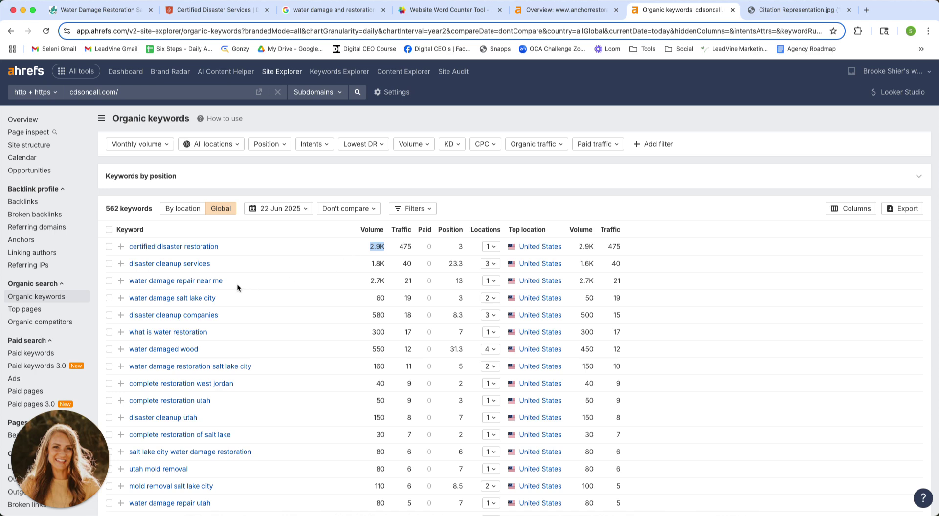
pyautogui.moveTo(234, 297); pyautogui.dragTo(131, 298)
pyautogui.moveTo(228, 246); pyautogui.dragTo(129, 247)
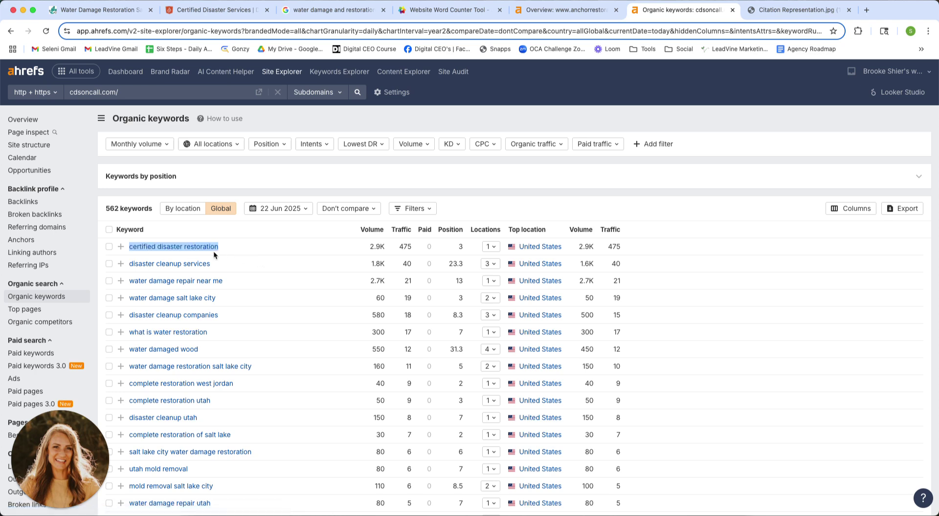
pyautogui.click(236, 247)
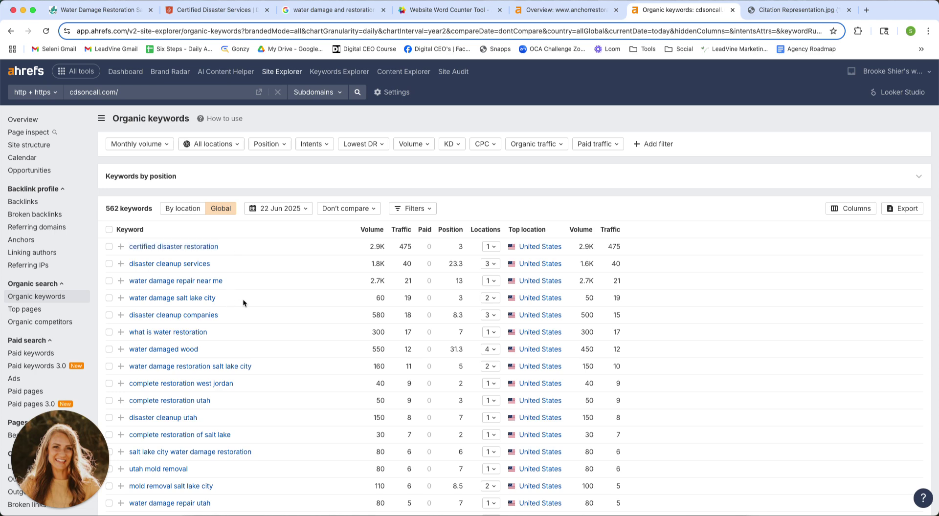
# - Check the ranking position and search volume of "water damage salt lake city" in the competitor's keyword list
pyautogui.moveTo(218, 299); pyautogui.dragTo(131, 300)
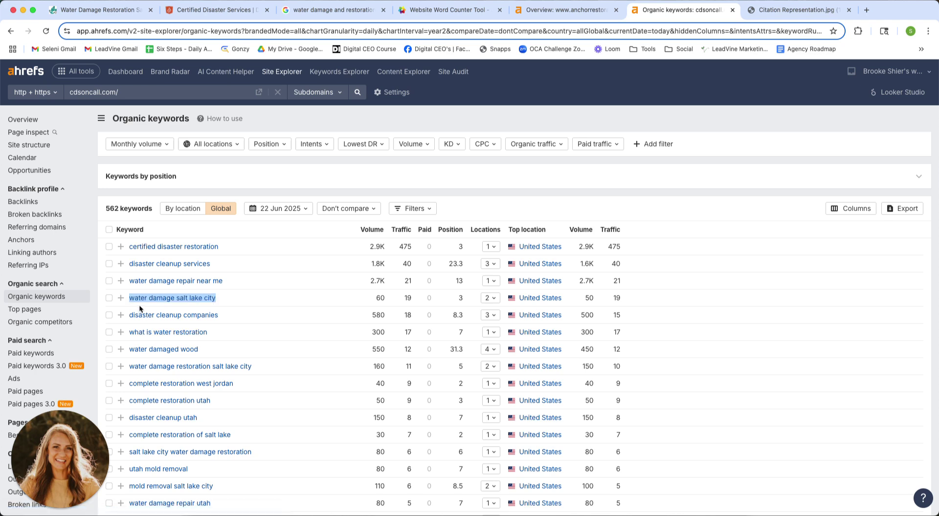
pyautogui.click(466, 299)
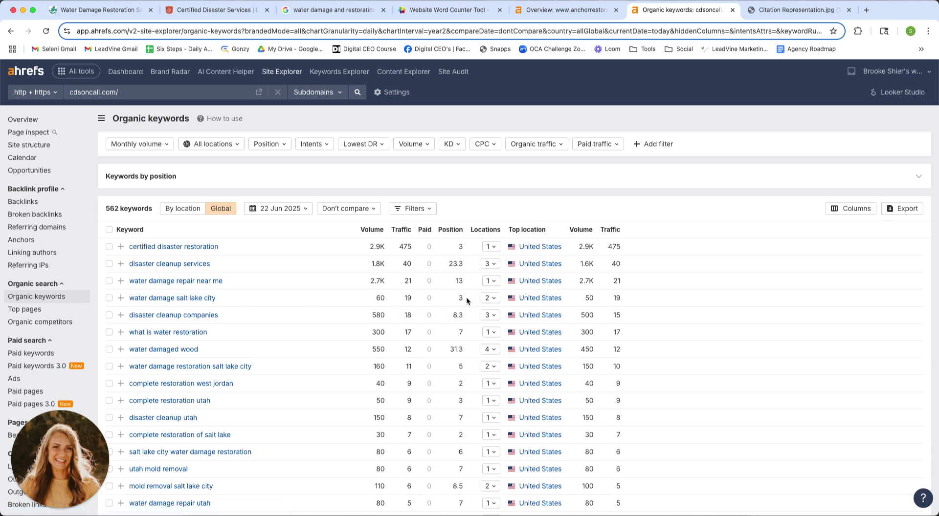
pyautogui.moveTo(241, 297); pyautogui.dragTo(131, 300)
pyautogui.moveTo(385, 298); pyautogui.dragTo(377, 297)
# - Check the ranking position and search volume of the competitor's keyword "complete restoration west jordan"
pyautogui.moveTo(474, 390); pyautogui.dragTo(451, 384)
pyautogui.moveTo(235, 385)
pyautogui.mouseDown()
pyautogui.moveTo(131, 385)
pyautogui.moveTo(237, 390)
pyautogui.mouseUp()
pyautogui.doubleClick(378, 385)
pyautogui.click(465, 386)
pyautogui.moveTo(394, 386); pyautogui.dragTo(361, 386)
# - Compare the competitor's figures for the keywords "complete restoration utah" and "complete restoration of salt lake"
pyautogui.moveTo(469, 401); pyautogui.dragTo(292, 412)
pyautogui.moveTo(159, 404); pyautogui.dragTo(156, 402)
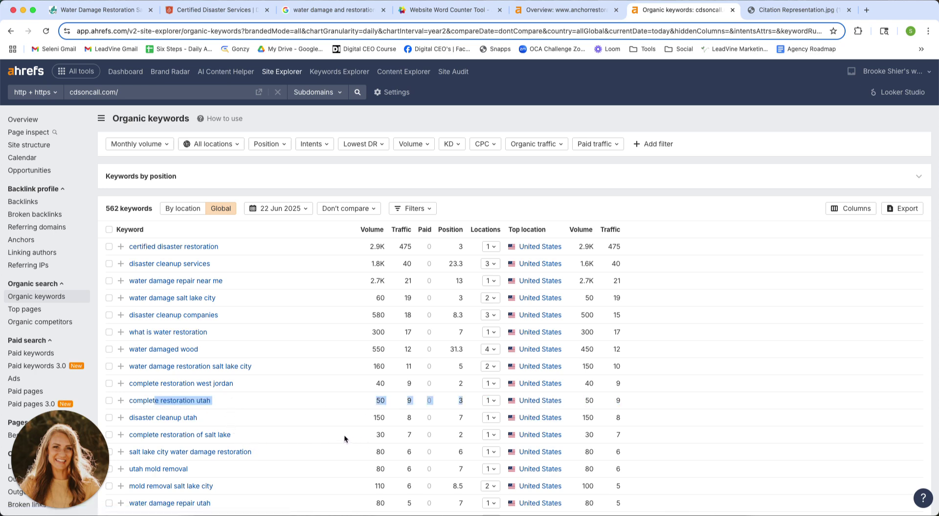
pyautogui.moveTo(345, 435); pyautogui.dragTo(129, 435)
pyautogui.moveTo(388, 434); pyautogui.dragTo(363, 433)
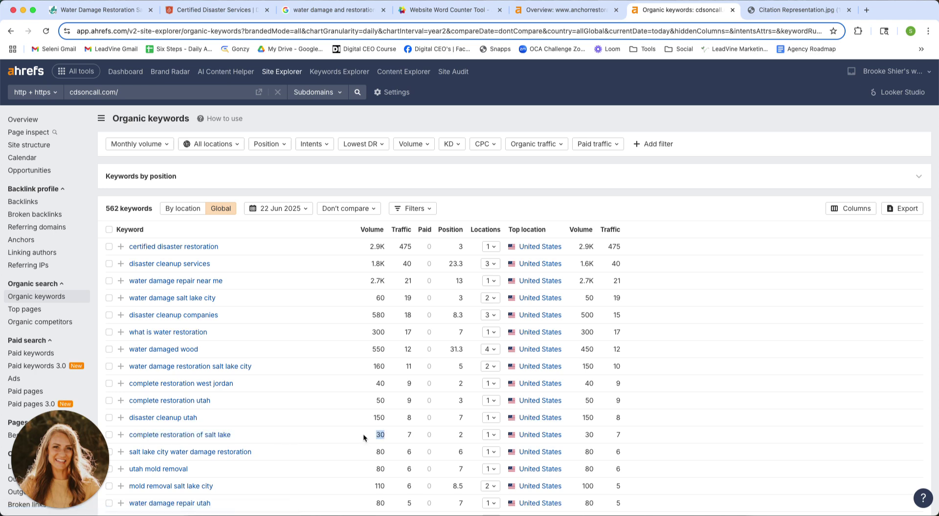
# - Examine the search volumes of the competitor's lower-listed local keywords, including "water restoration salt lake city" and "restoration companies in utah"
pyautogui.scroll(-1, 346, 436)
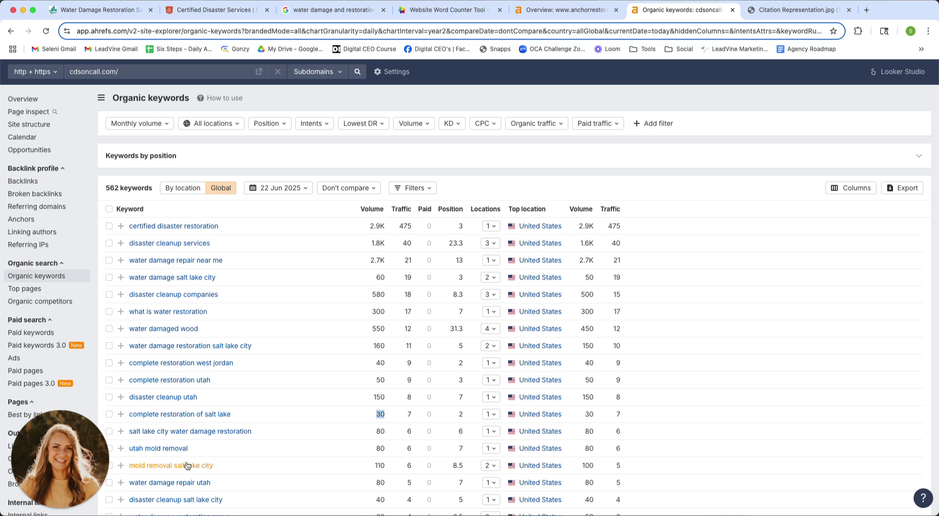
pyautogui.scroll(-5, 330, 418)
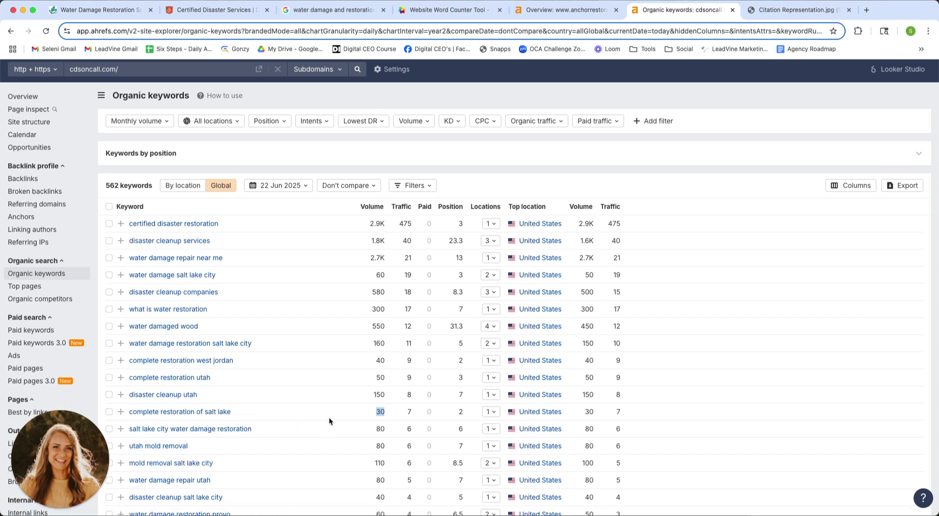
pyautogui.scroll(-3, 327, 418)
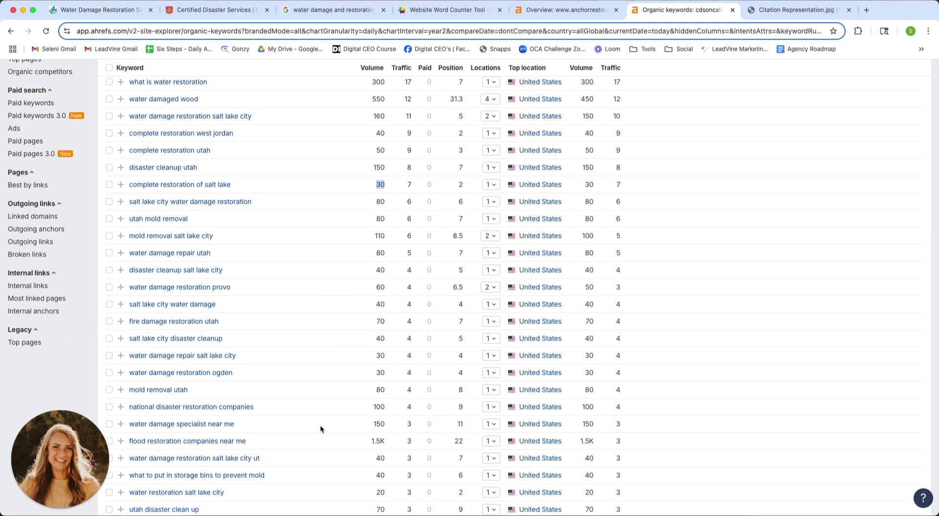
pyautogui.scroll(-2, 321, 424)
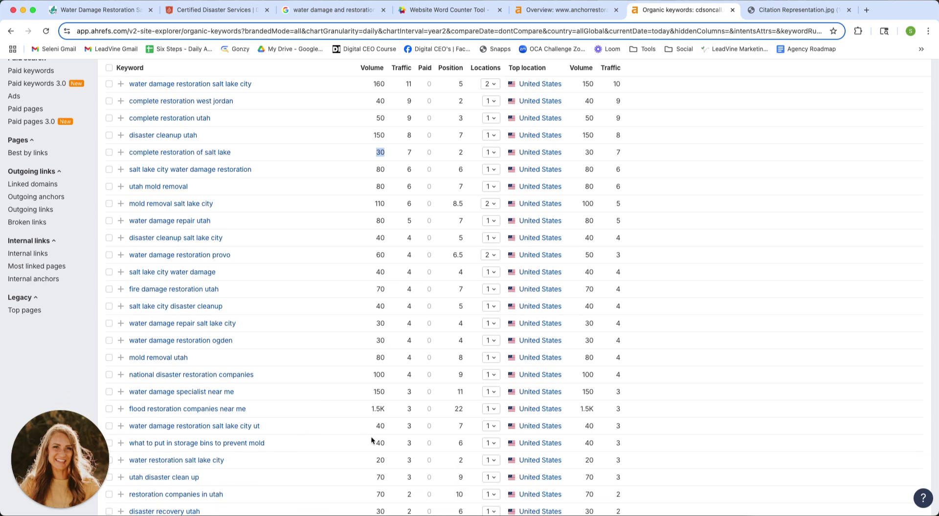
pyautogui.moveTo(386, 429); pyautogui.dragTo(214, 427)
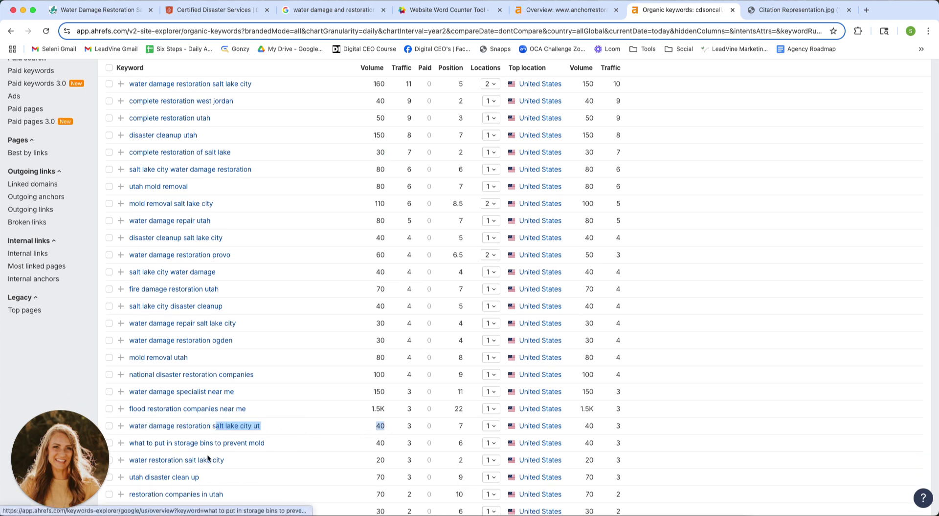
pyautogui.moveTo(386, 461); pyautogui.dragTo(315, 465)
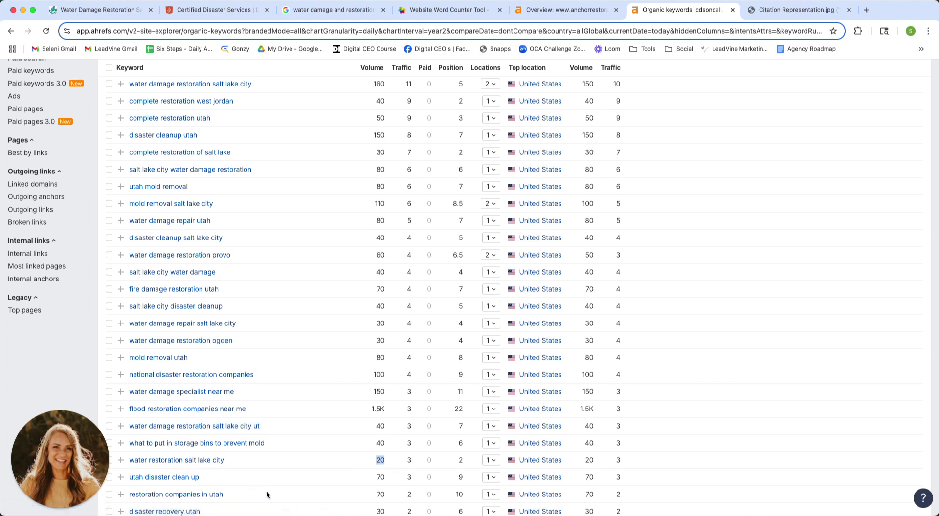
pyautogui.moveTo(384, 491); pyautogui.dragTo(179, 494)
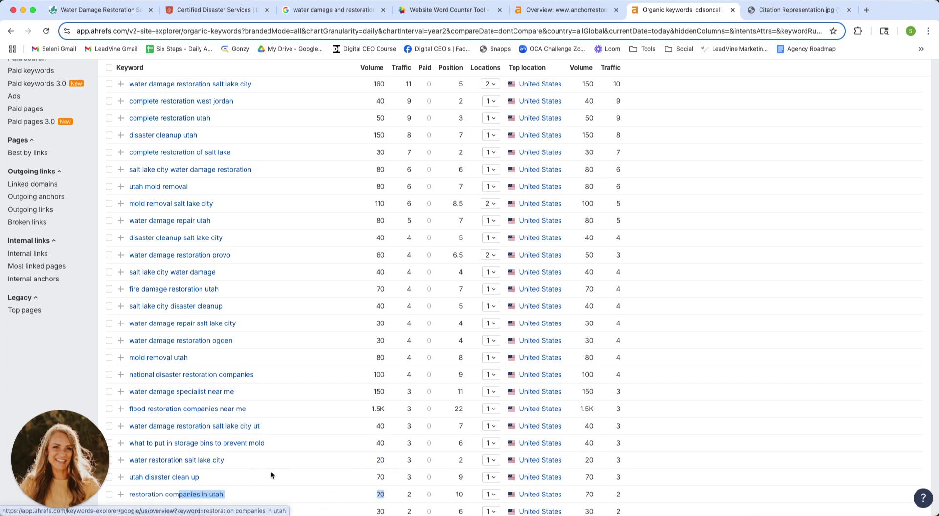
pyautogui.click(295, 485)
pyautogui.scroll(10, 315, 451)
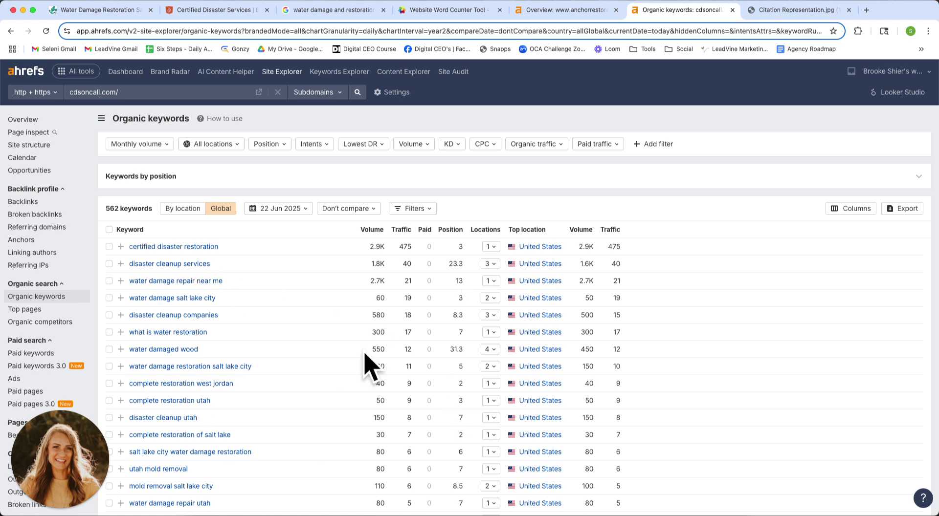
pyautogui.click(574, 11)
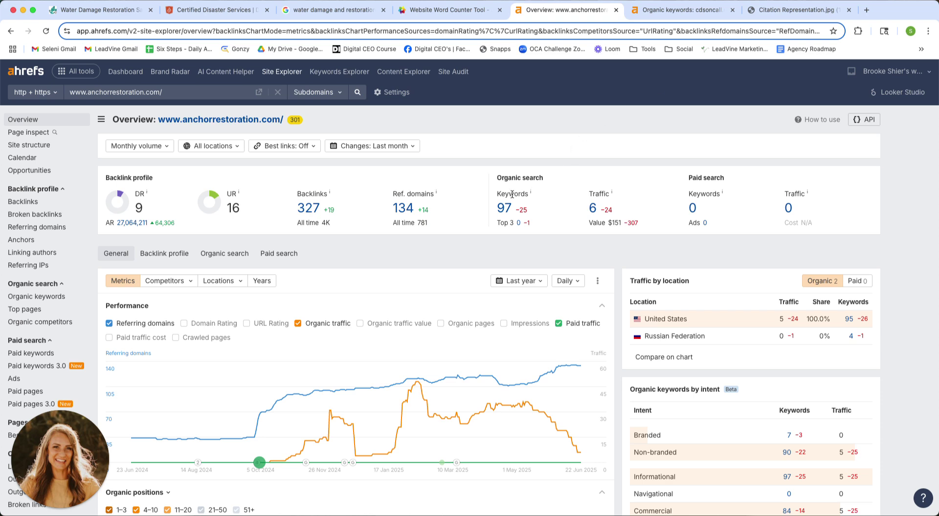
pyautogui.moveTo(495, 174); pyautogui.dragTo(535, 228)
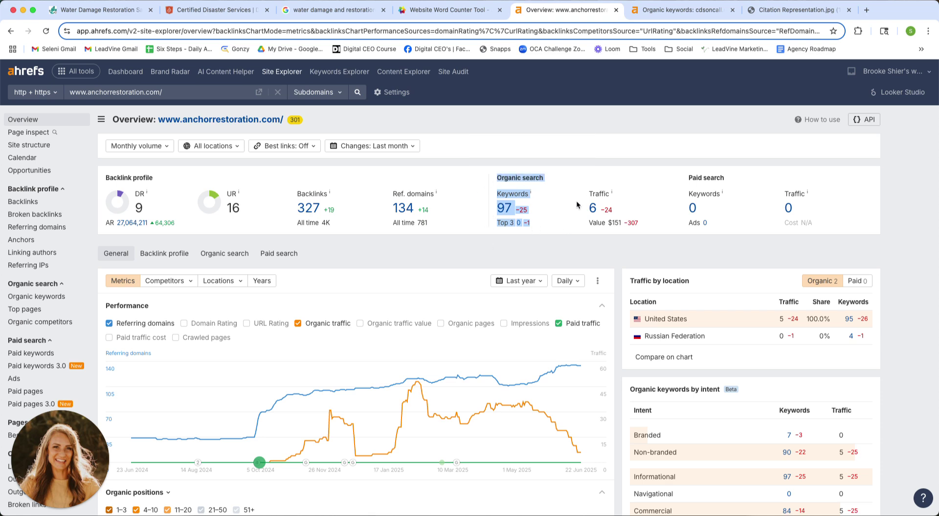
pyautogui.moveTo(587, 192); pyautogui.dragTo(644, 230)
pyautogui.click(607, 255)
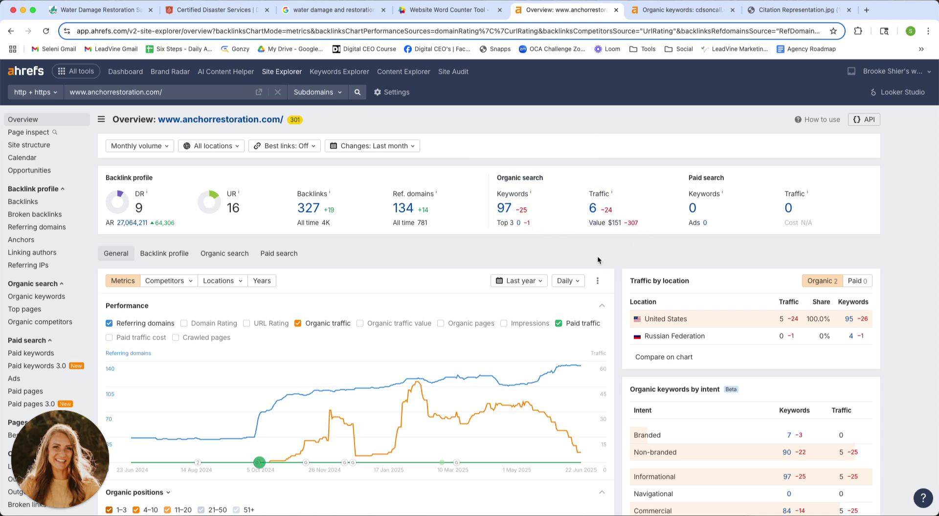
# - Open Anchor's organic keywords report and check the volume and position of "water damage restoration south jordan"
pyautogui.click(505, 209)
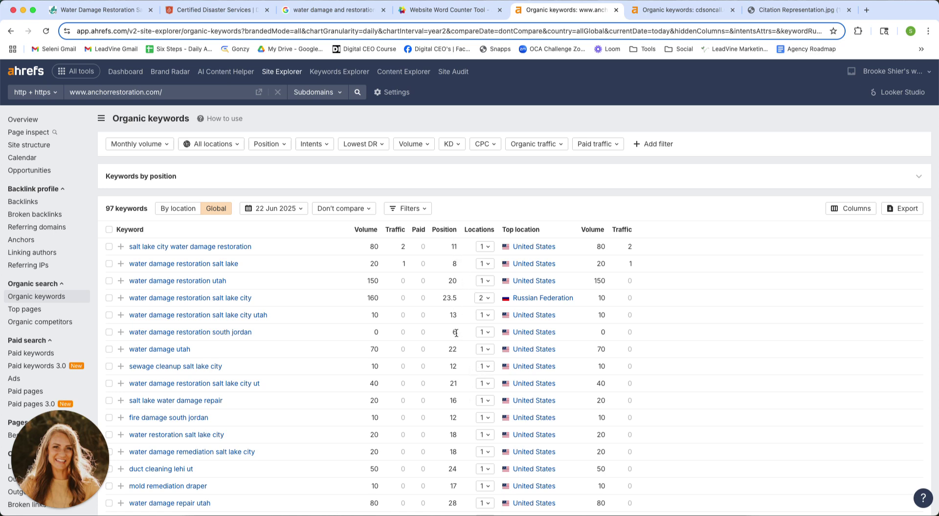
pyautogui.moveTo(430, 333); pyautogui.dragTo(115, 332)
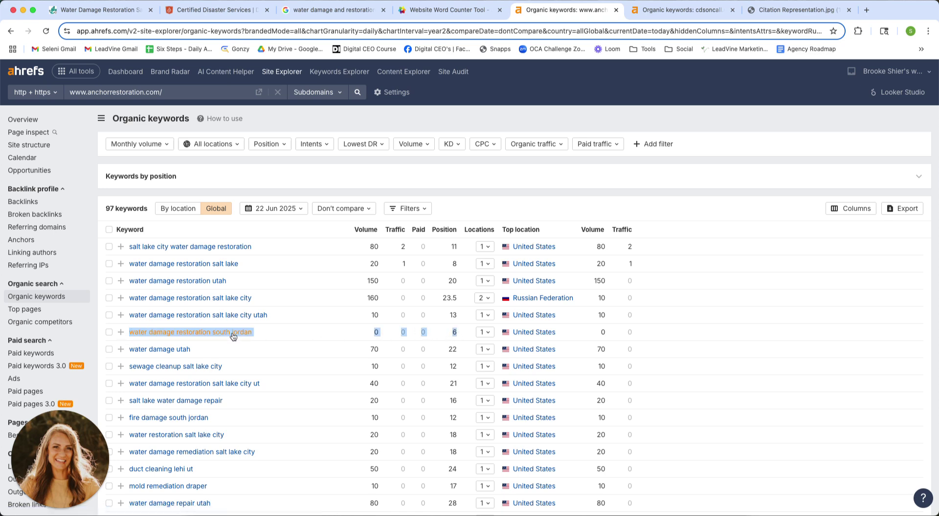
pyautogui.click(386, 330)
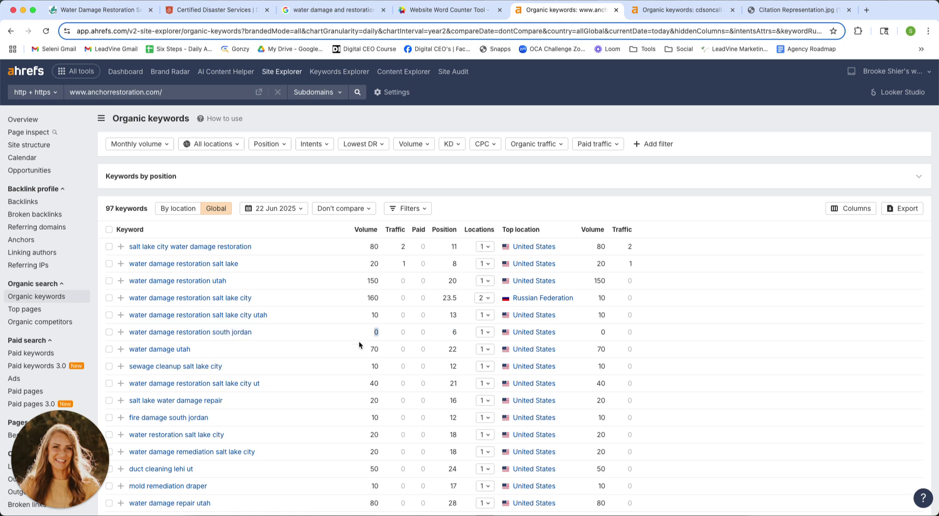
pyautogui.moveTo(465, 333); pyautogui.dragTo(430, 333)
# - Check Anchor's figures for "water damage restoration salt lake" and the ranking positions of its other Salt Lake City water damage keywords
pyautogui.moveTo(460, 262); pyautogui.dragTo(440, 263)
pyautogui.moveTo(276, 263); pyautogui.dragTo(127, 263)
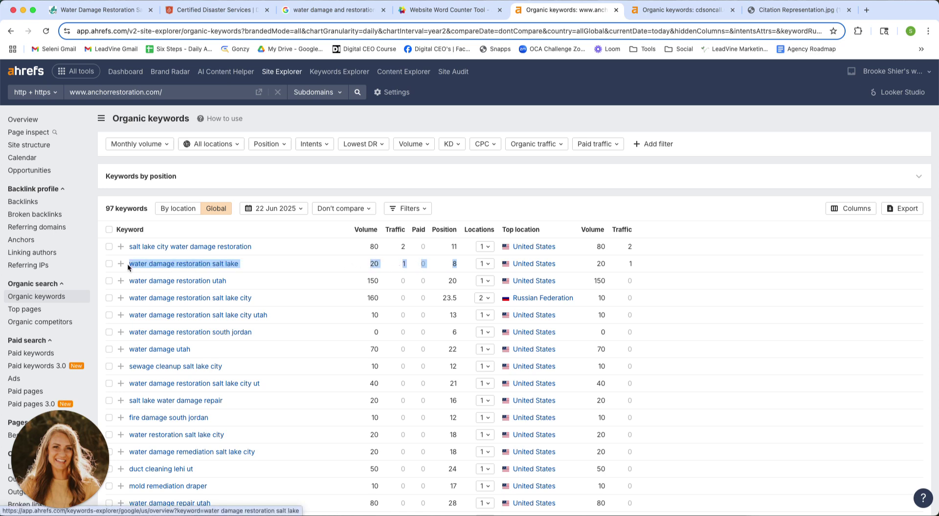
pyautogui.click(386, 265)
pyautogui.moveTo(462, 264); pyautogui.dragTo(130, 265)
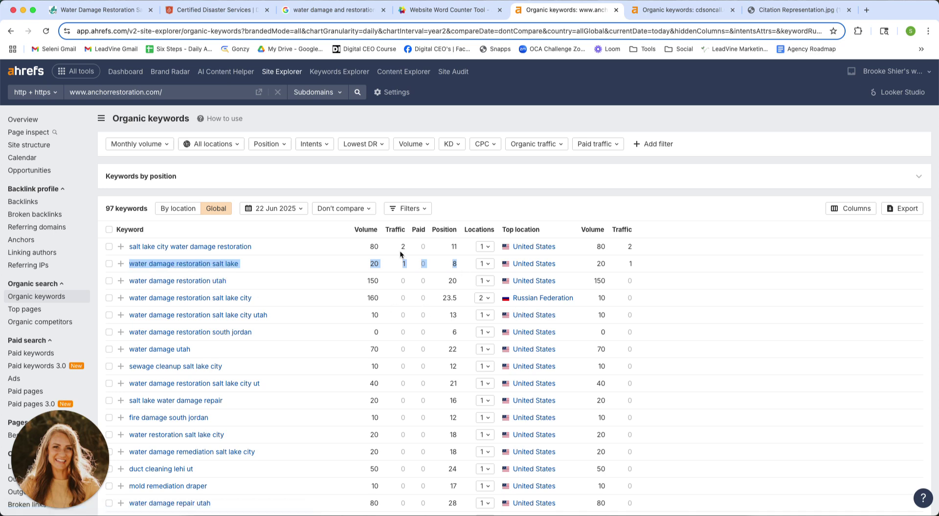
pyautogui.click(336, 267)
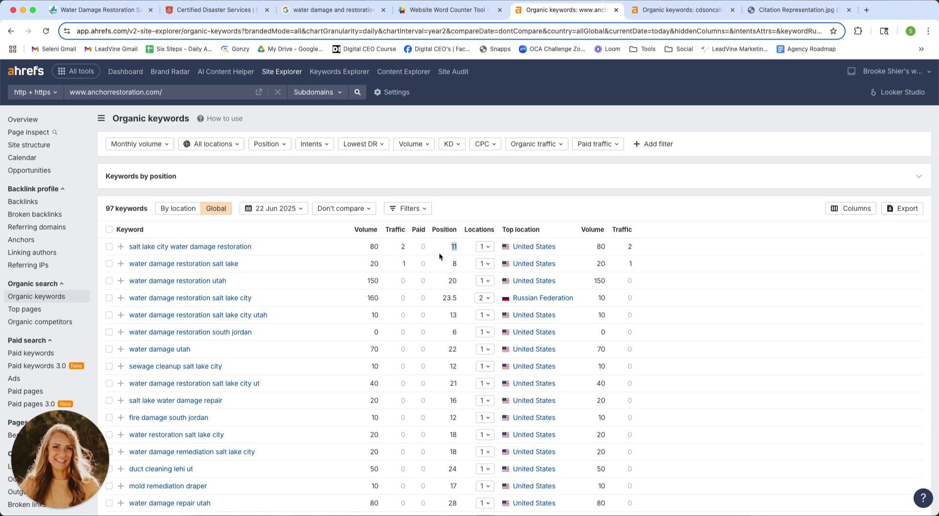
pyautogui.doubleClick(453, 316)
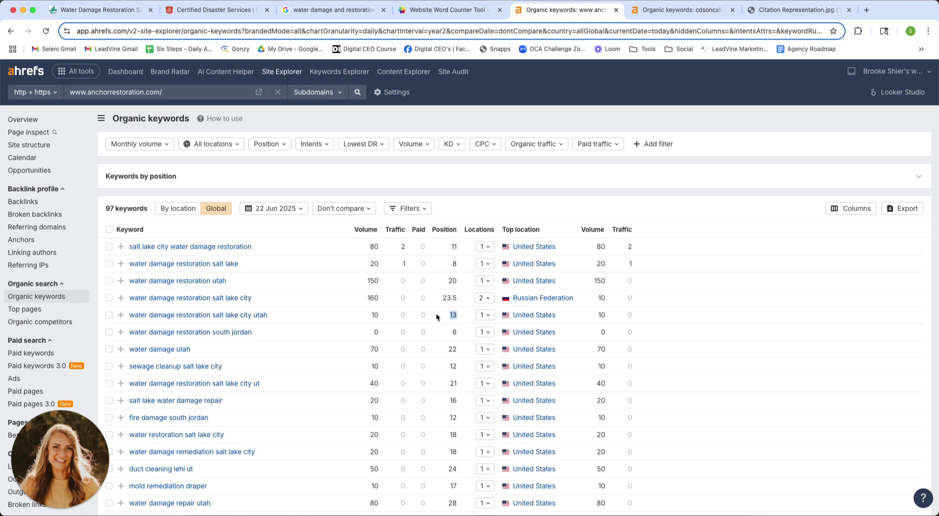
# - Check Anchor's position for "sewage cleanup salt lake city" and the search volumes of "salt lake city water damage restoration" and "water damage restoration utah"
pyautogui.doubleClick(453, 367)
pyautogui.moveTo(278, 244); pyautogui.dragTo(127, 247)
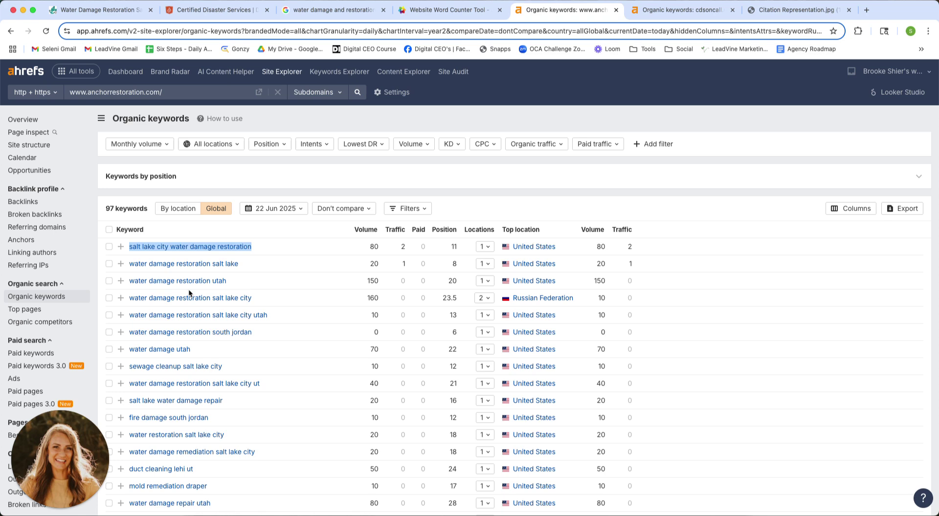
pyautogui.moveTo(380, 251); pyautogui.dragTo(340, 247)
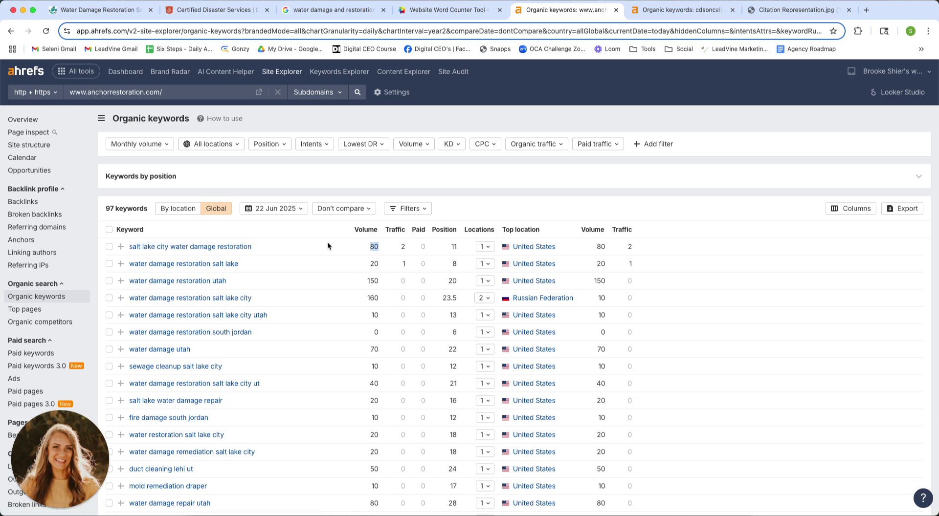
pyautogui.moveTo(249, 283); pyautogui.dragTo(138, 283)
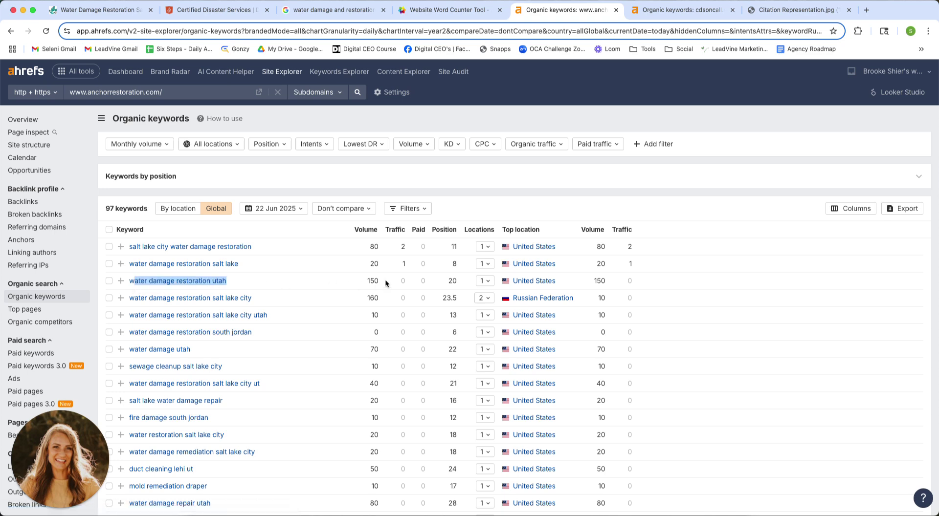
pyautogui.moveTo(386, 280); pyautogui.dragTo(365, 281)
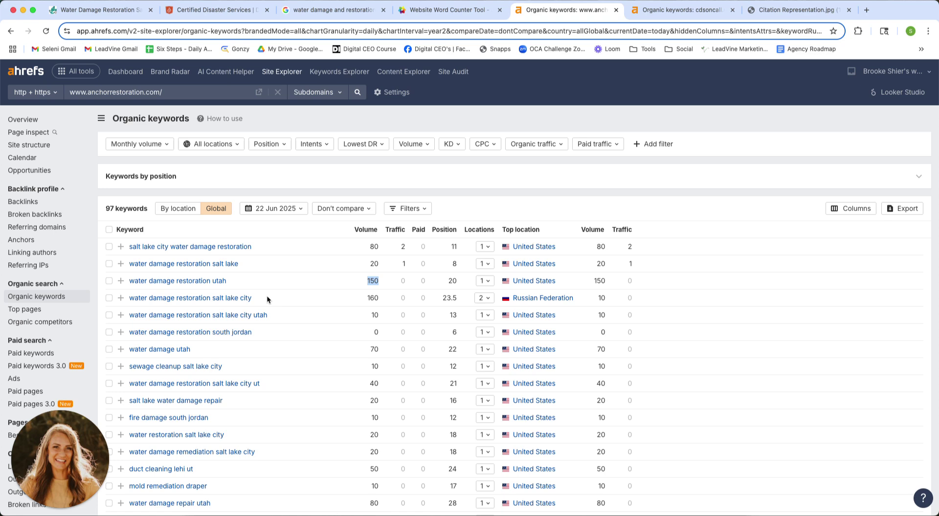
# - Check the volume and position of "water damage restoration salt lake city" and compare the figures of Anchor's first four listed keywords
pyautogui.moveTo(266, 297); pyautogui.dragTo(126, 298)
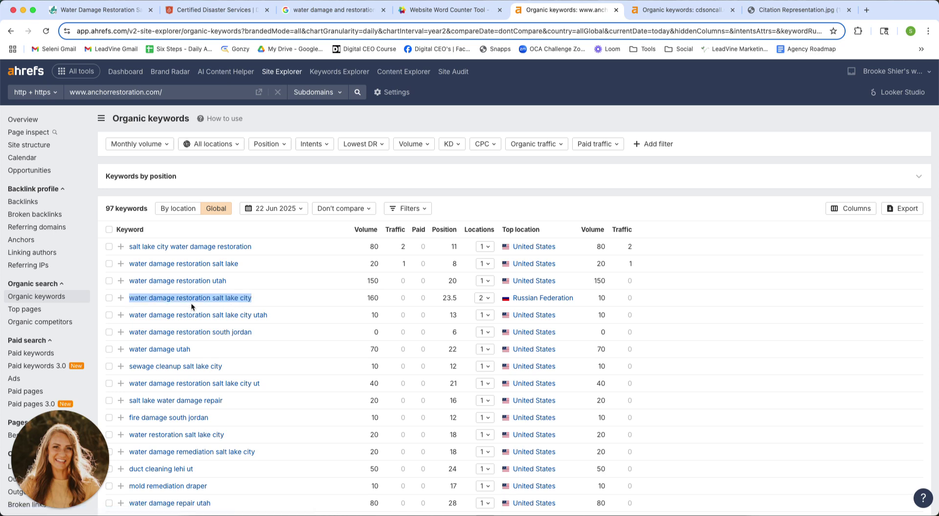
pyautogui.moveTo(397, 300); pyautogui.dragTo(355, 301)
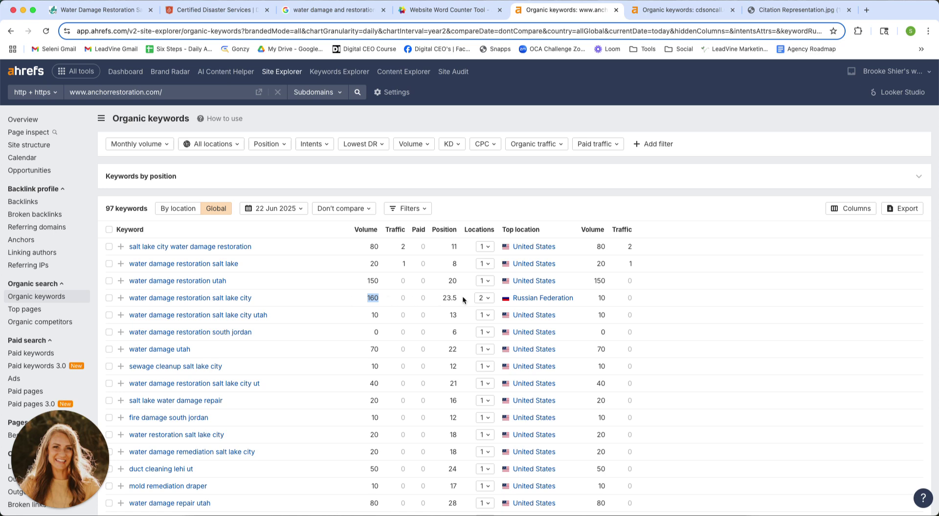
pyautogui.moveTo(465, 301); pyautogui.dragTo(147, 298)
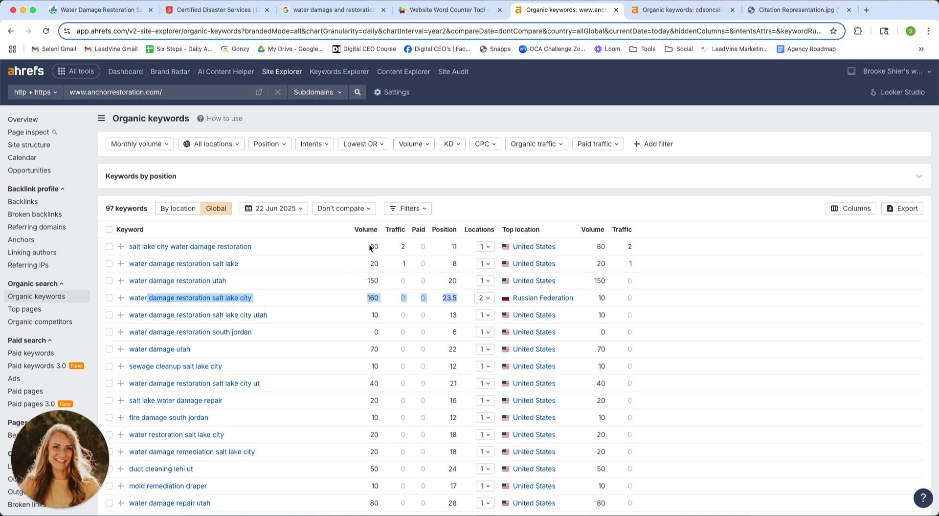
pyautogui.moveTo(369, 244); pyautogui.dragTo(466, 301)
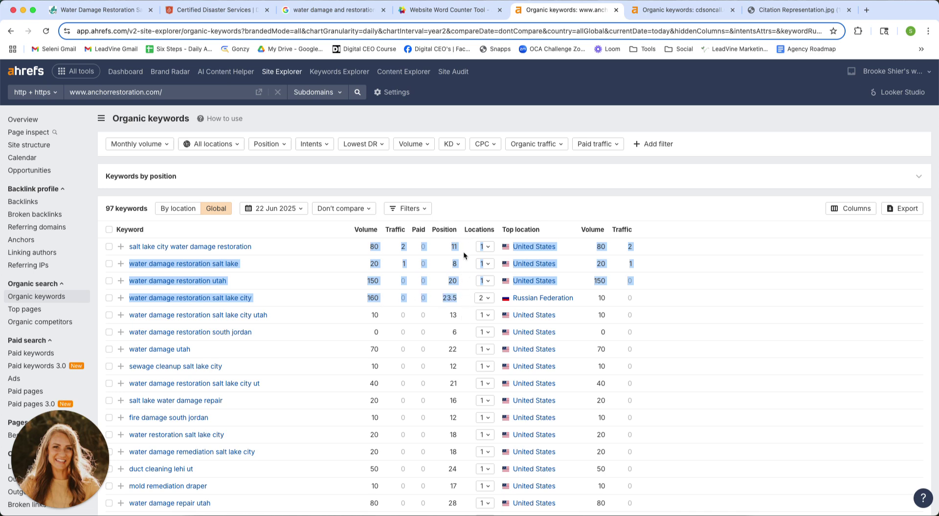
pyautogui.click(463, 299)
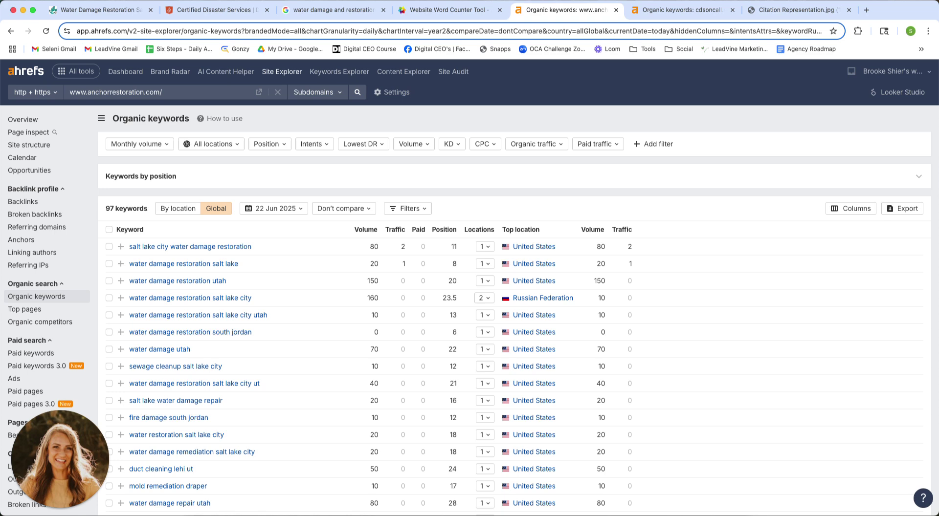
# - Return to the Anchor Restoration homepage and review its content from the emergency banner through services and testimonials to the latest news posts
pyautogui.click(88, 10)
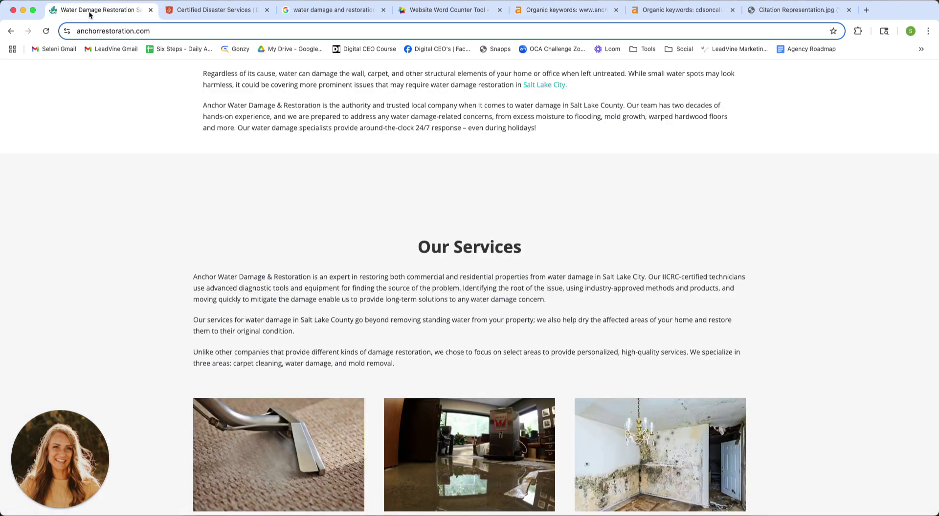
pyautogui.scroll(9, 489, 292)
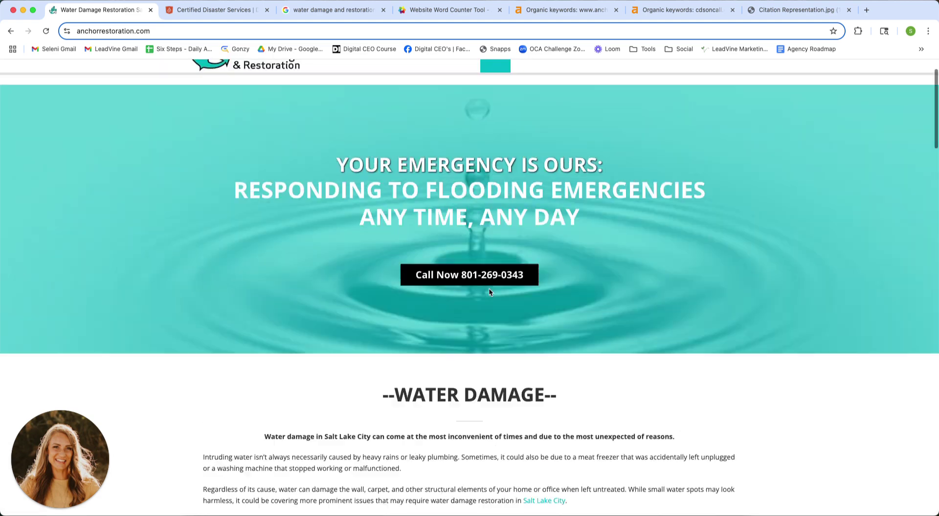
pyautogui.scroll(-4, 489, 292)
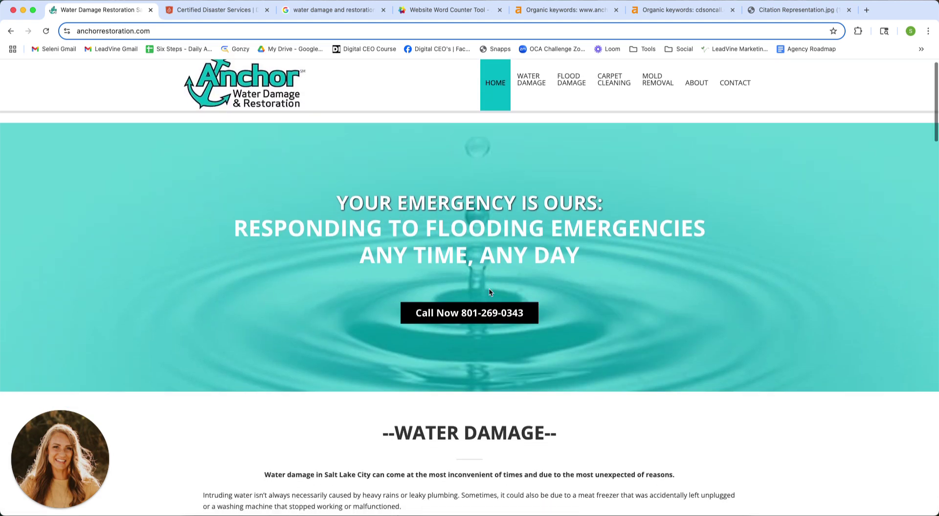
pyautogui.scroll(-6, 489, 292)
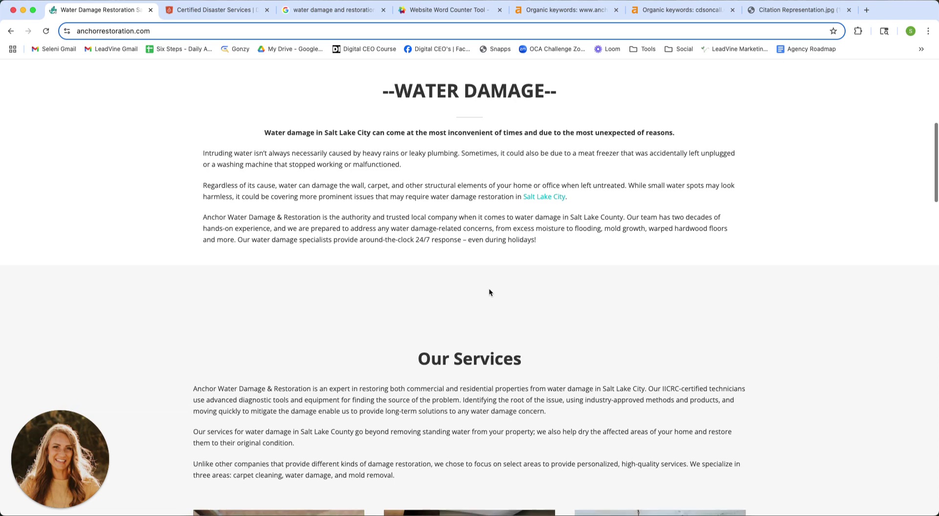
pyautogui.scroll(-8, 489, 288)
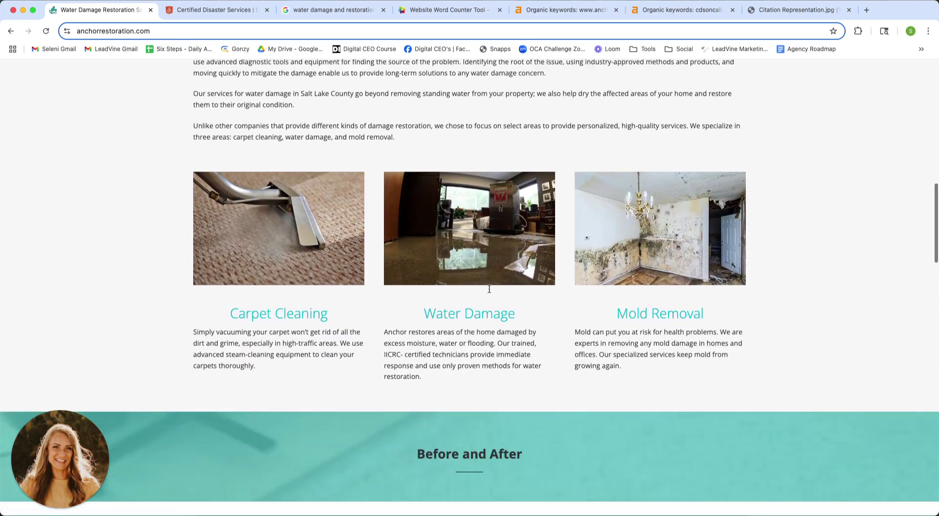
pyautogui.scroll(-2, 489, 289)
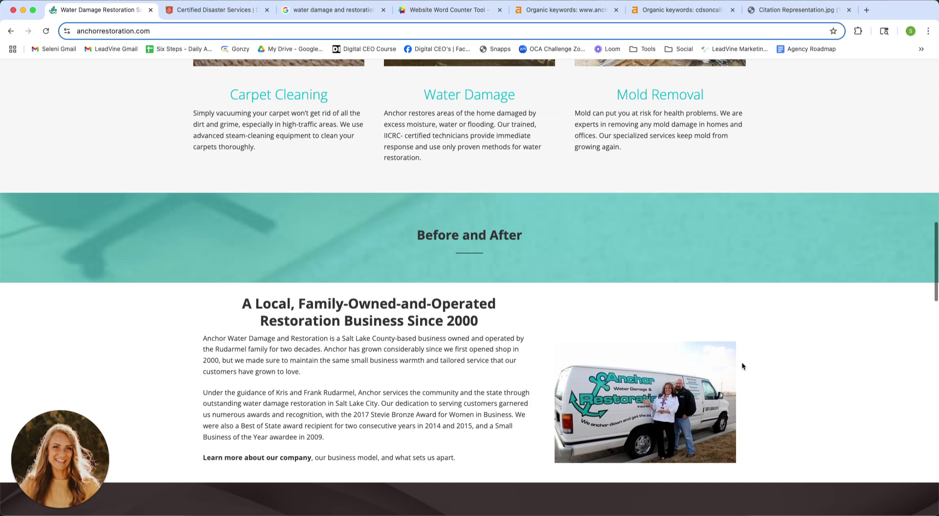
pyautogui.scroll(-5, 757, 366)
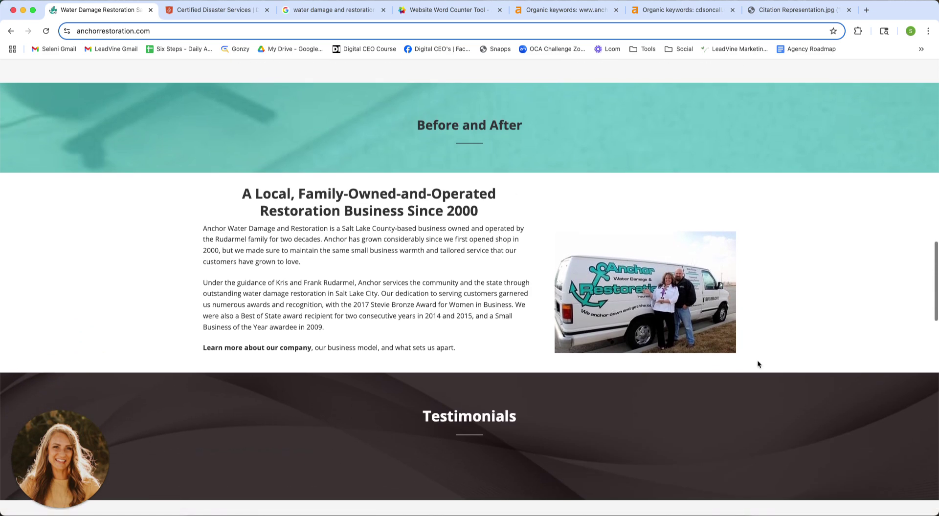
pyautogui.scroll(-6, 759, 364)
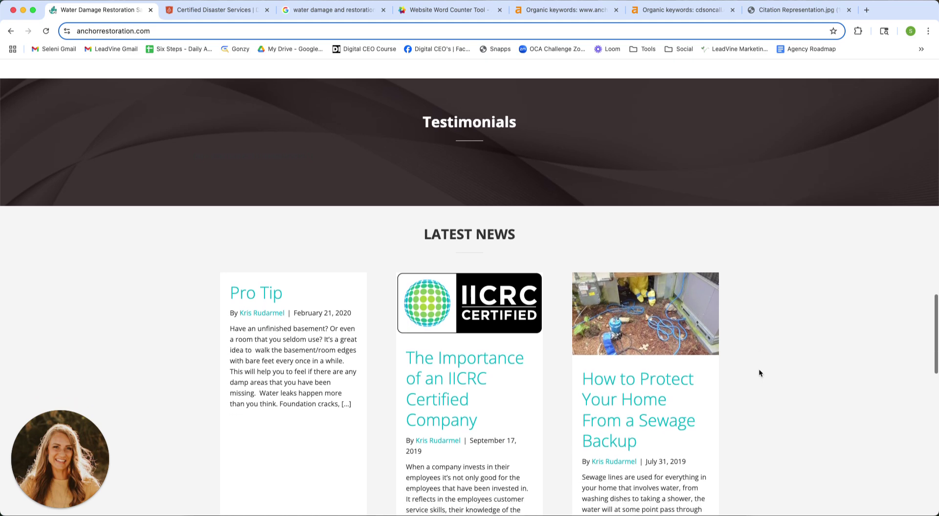
pyautogui.scroll(-1, 761, 371)
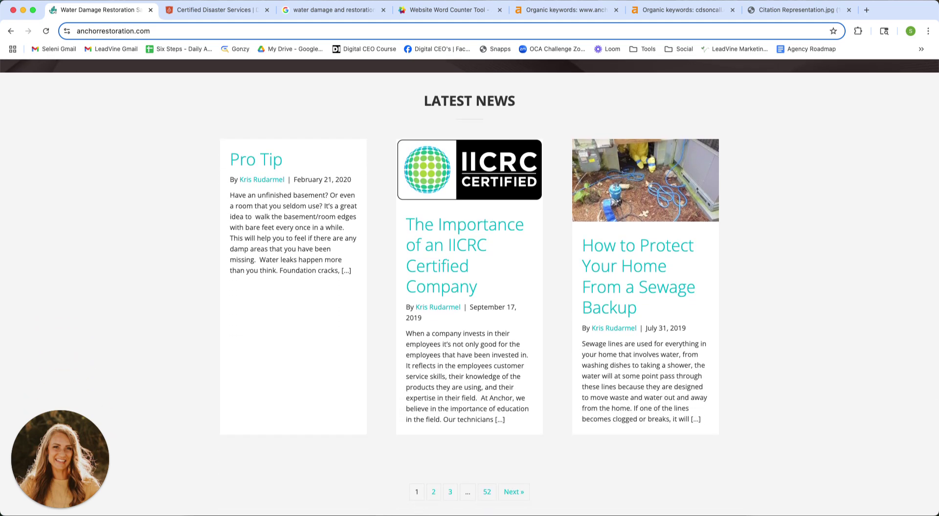
# - Open the Google results for "water damage and restoration salt lake city" and examine the sponsored ads, local business listings and map
pyautogui.click(329, 11)
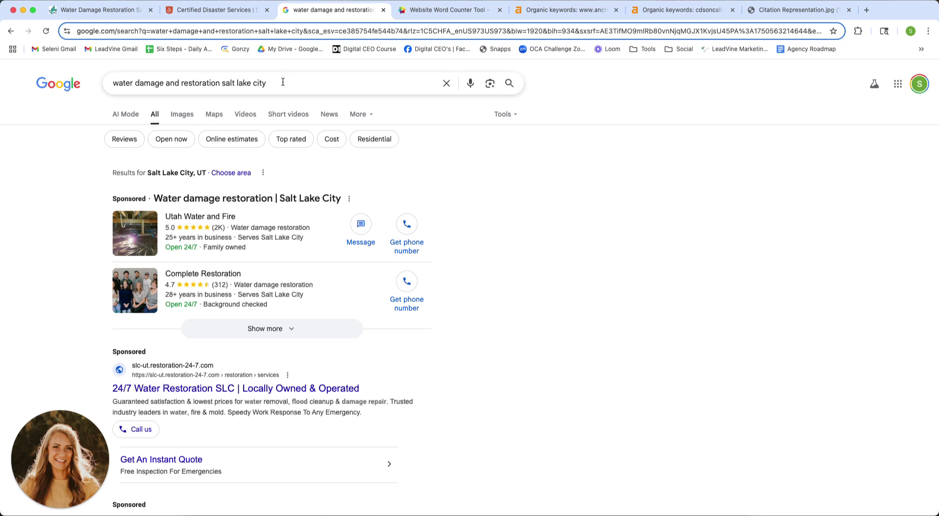
pyautogui.moveTo(281, 82); pyautogui.dragTo(101, 75)
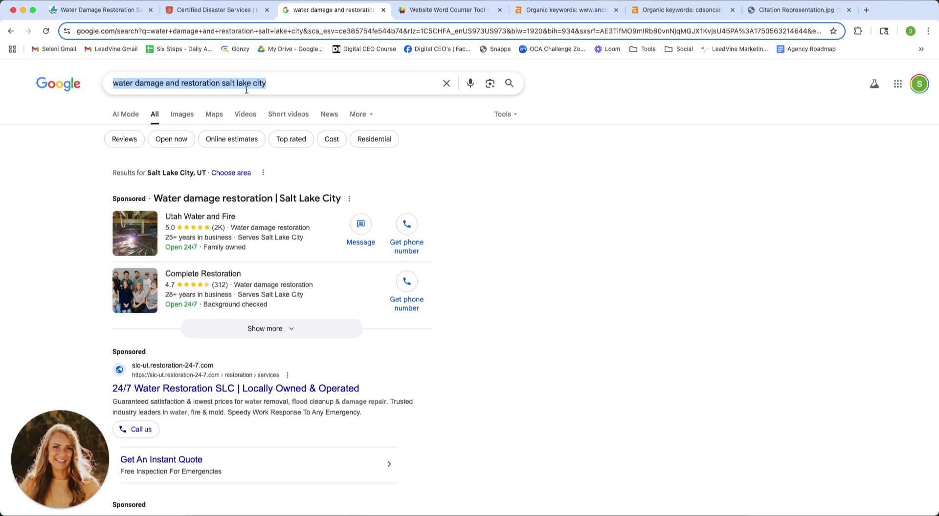
pyautogui.click(619, 315)
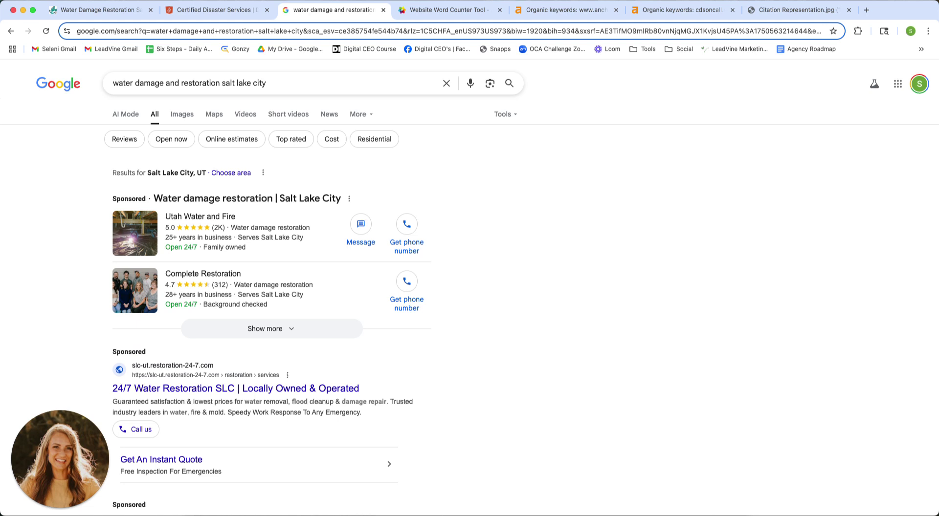
pyautogui.scroll(-5, 465, 259)
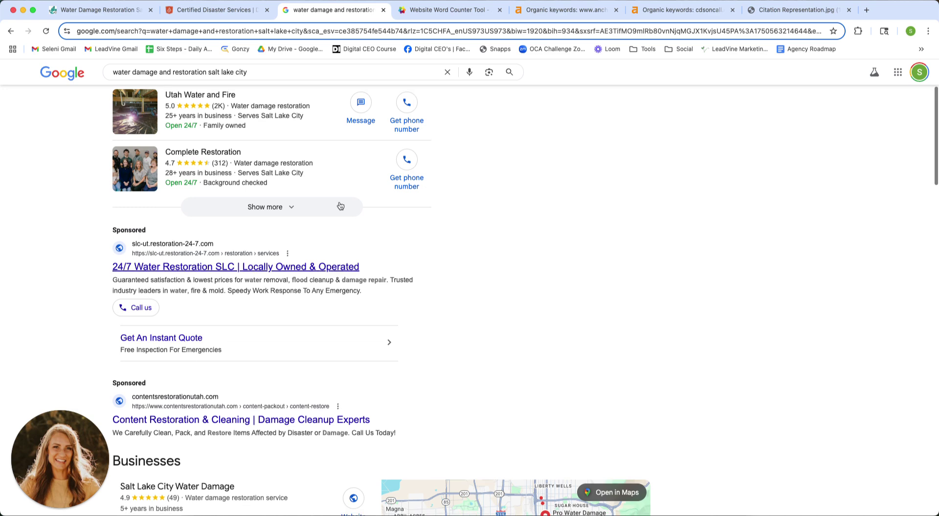
pyautogui.scroll(-10, 543, 351)
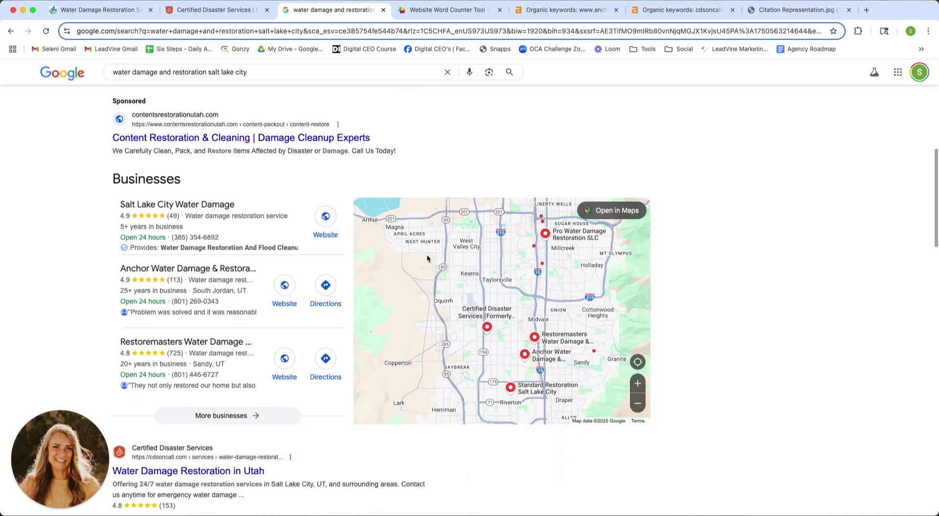
pyautogui.moveTo(559, 283)
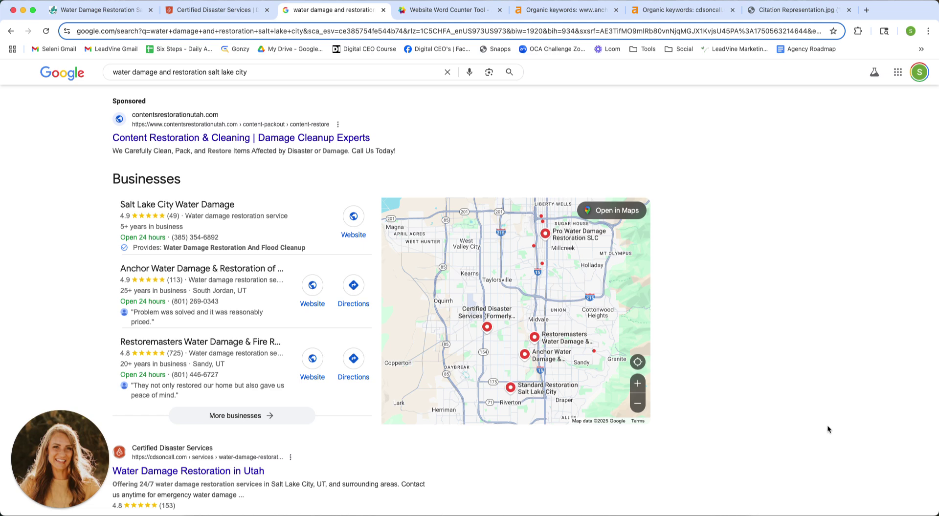
# - Examine the Citation Representation.jpg diagram of name, address and phone directory listings, and return to the Google results
pyautogui.click(768, 8)
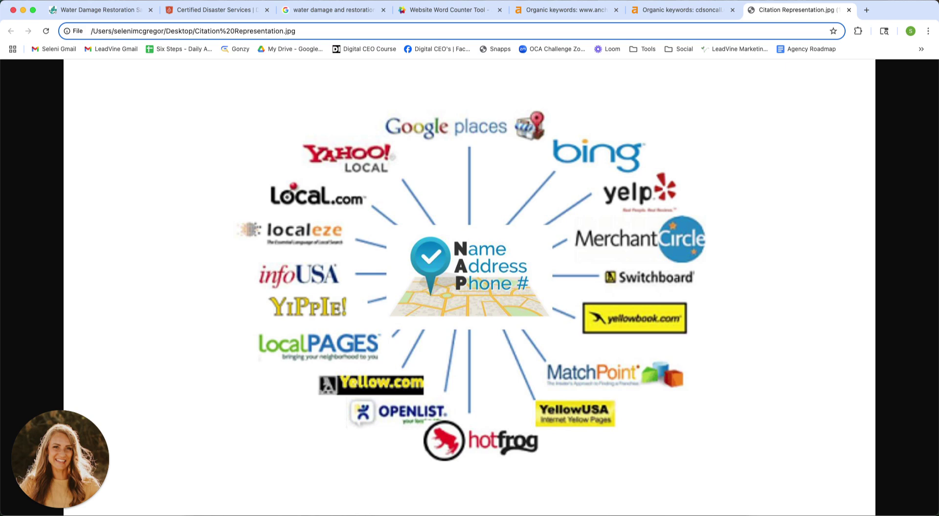
pyautogui.click(328, 11)
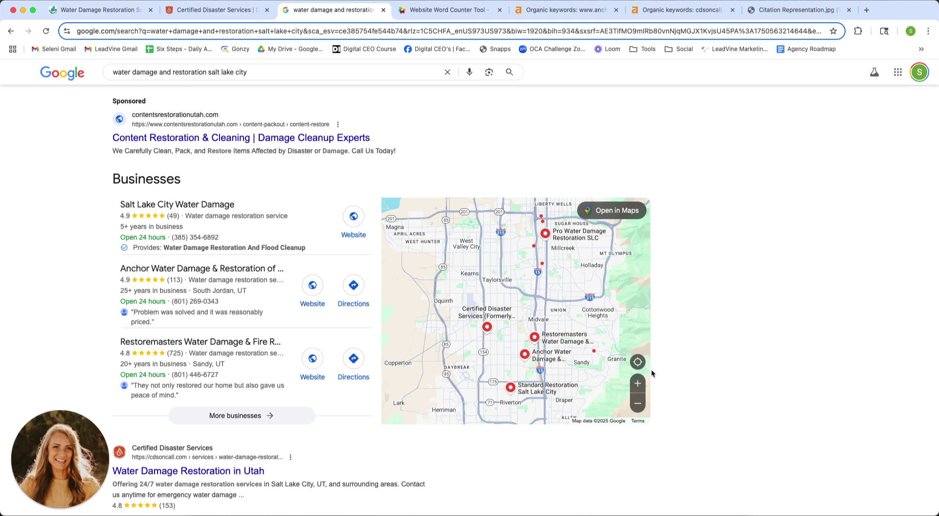
# - Examine the organic Google results below the map for "water damage and restoration salt lake city" to see which companies rank there
pyautogui.scroll(-4, 700, 406)
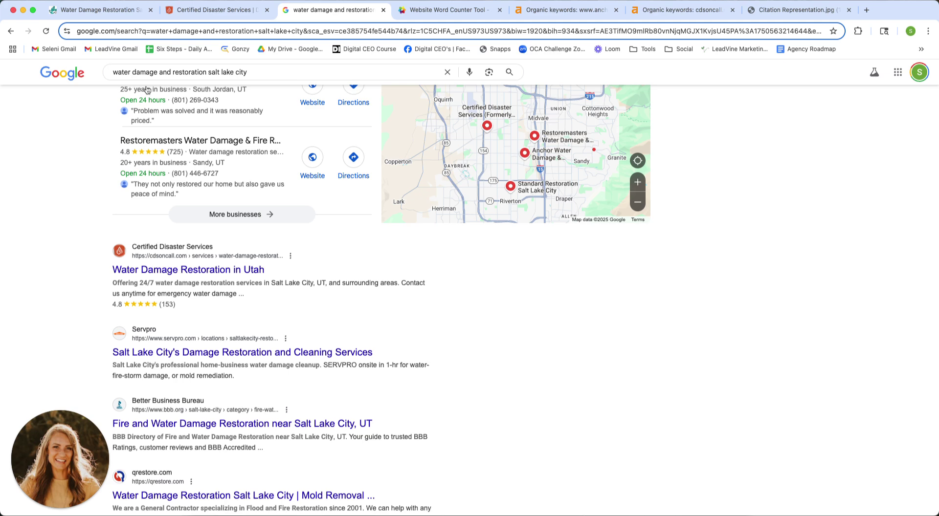
pyautogui.moveTo(268, 74); pyautogui.dragTo(112, 73)
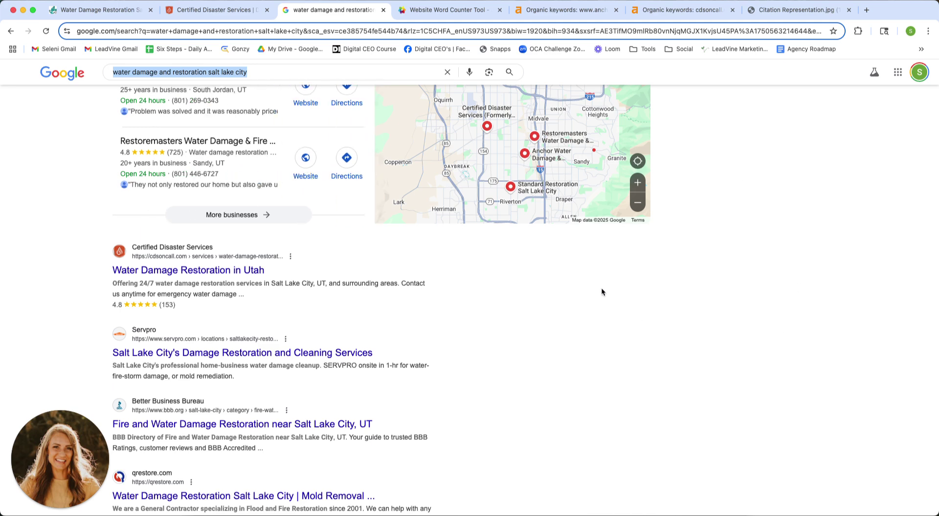
pyautogui.scroll(-3, 656, 309)
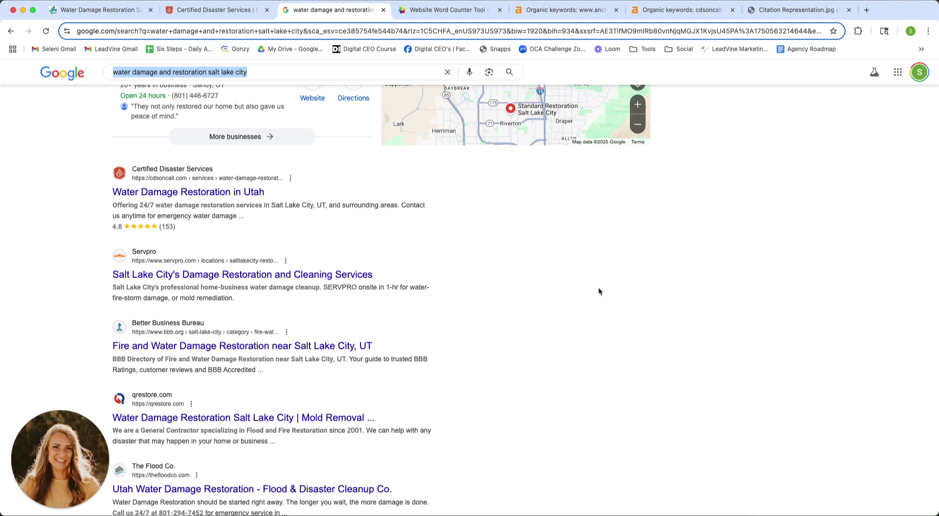
pyautogui.scroll(-10, 591, 305)
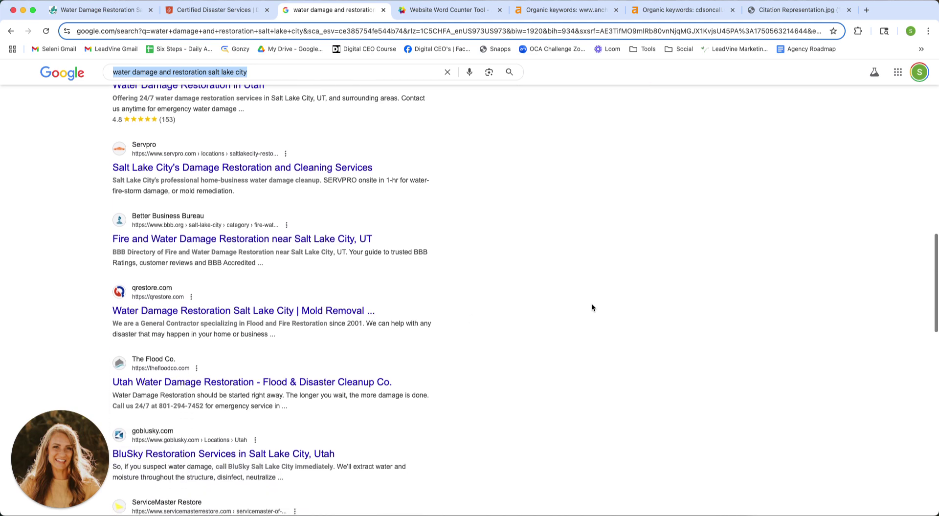
pyautogui.scroll(-6, 591, 304)
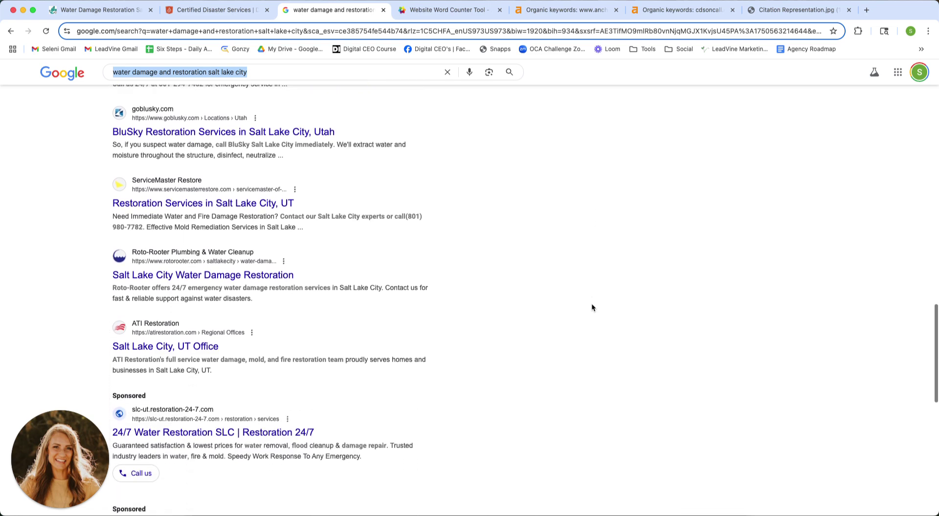
pyautogui.scroll(15, 591, 307)
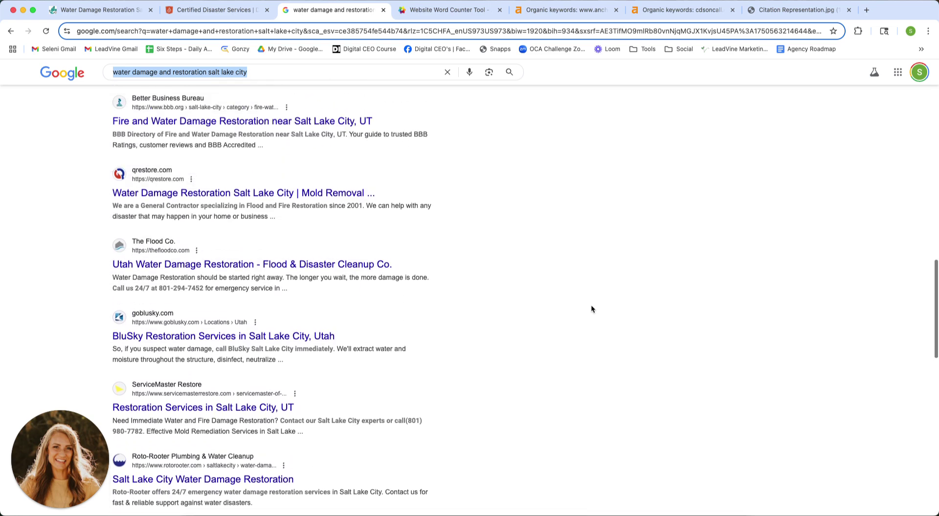
pyautogui.scroll(4, 590, 309)
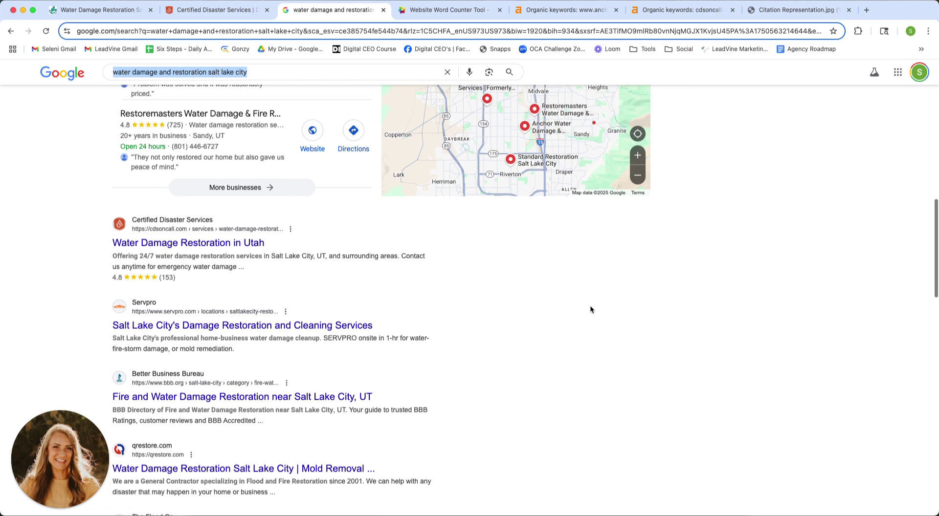
pyautogui.scroll(-1, 590, 309)
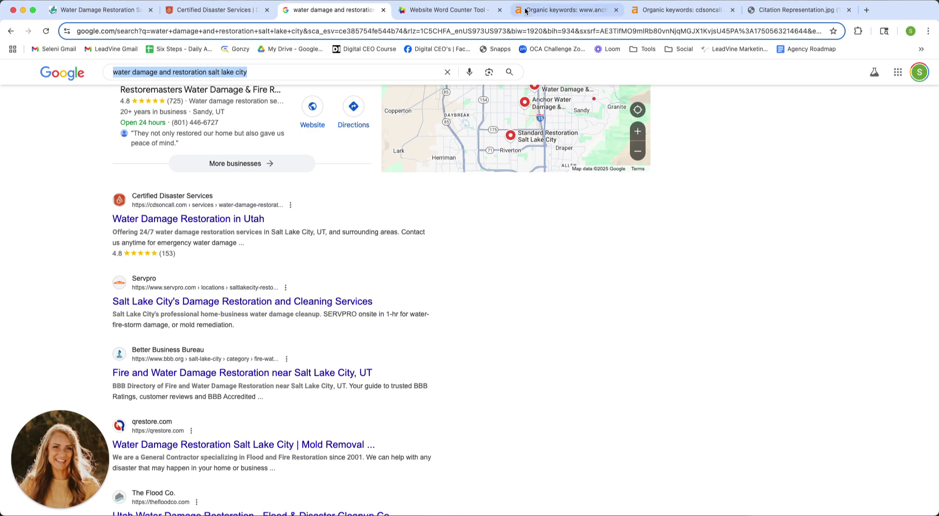
pyautogui.click(563, 10)
pyautogui.click(18, 122)
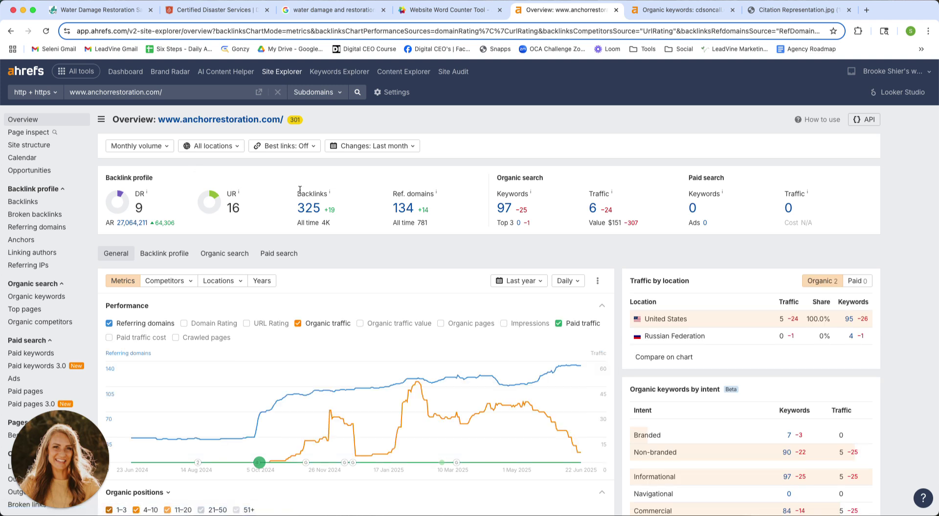
pyautogui.moveTo(295, 190); pyautogui.dragTo(335, 228)
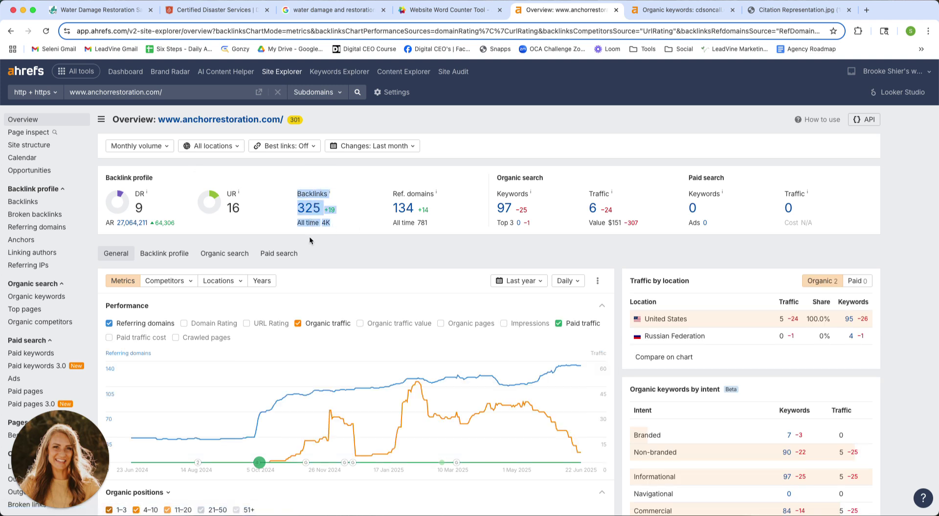
pyautogui.click(371, 239)
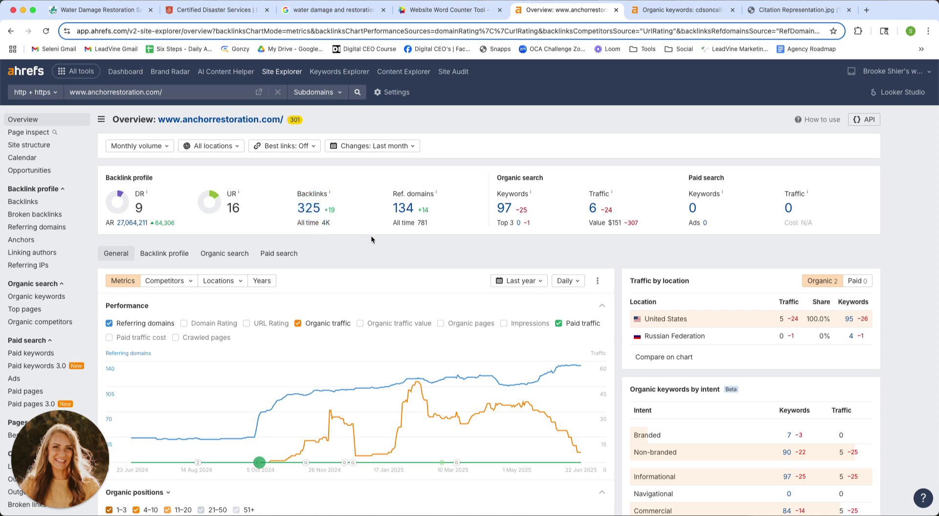
pyautogui.click(709, 16)
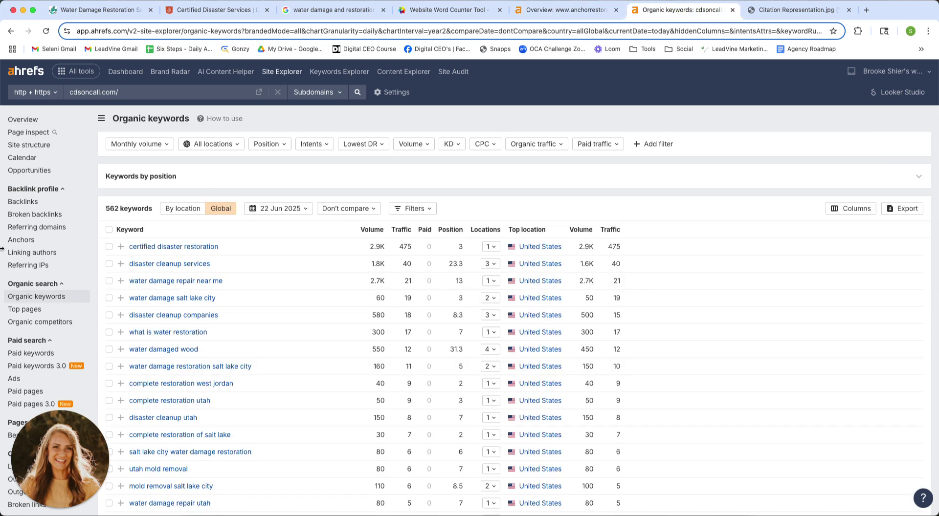
pyautogui.click(33, 119)
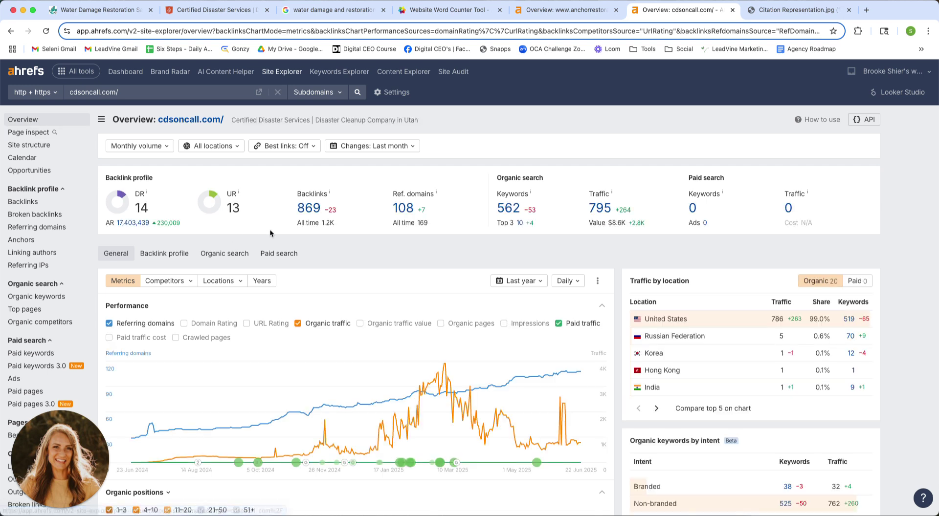
pyautogui.moveTo(295, 192); pyautogui.dragTo(327, 224)
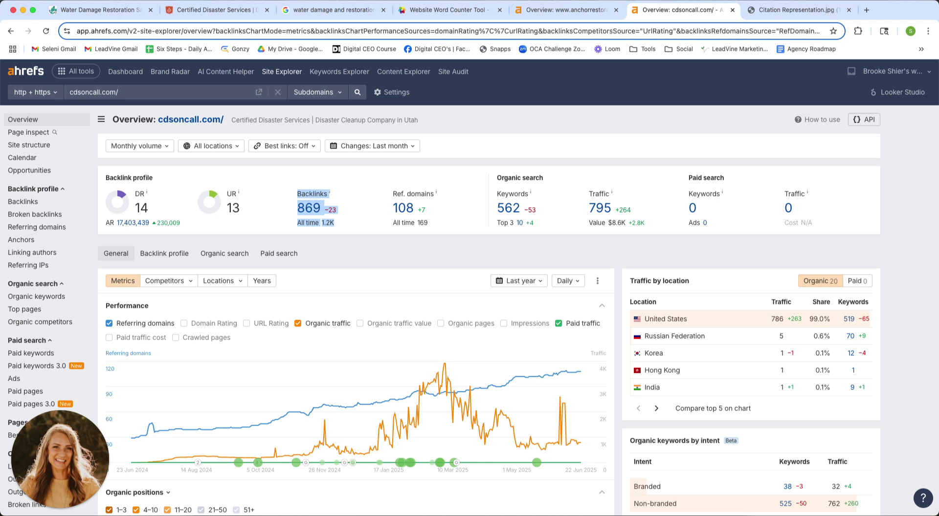
# - Open the backlinks report for cdsoncall.com and examine its referring pages, anchors and target URLs
pyautogui.click(312, 220)
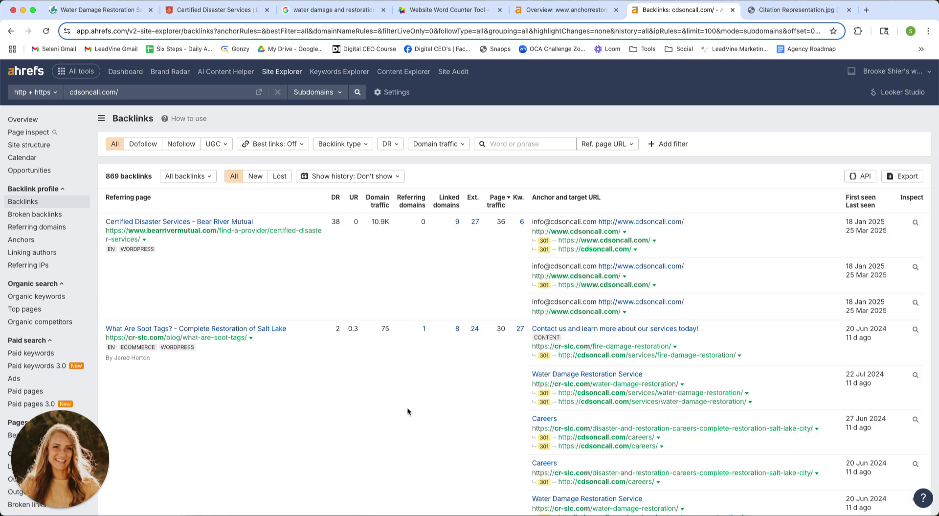
pyautogui.scroll(-2, 407, 411)
pyautogui.scroll(-8, 407, 412)
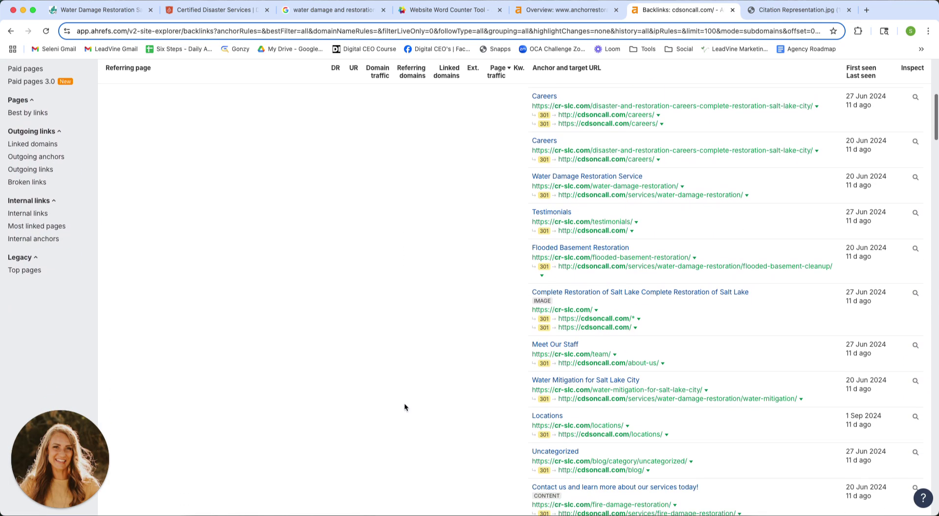
pyautogui.scroll(-10, 404, 404)
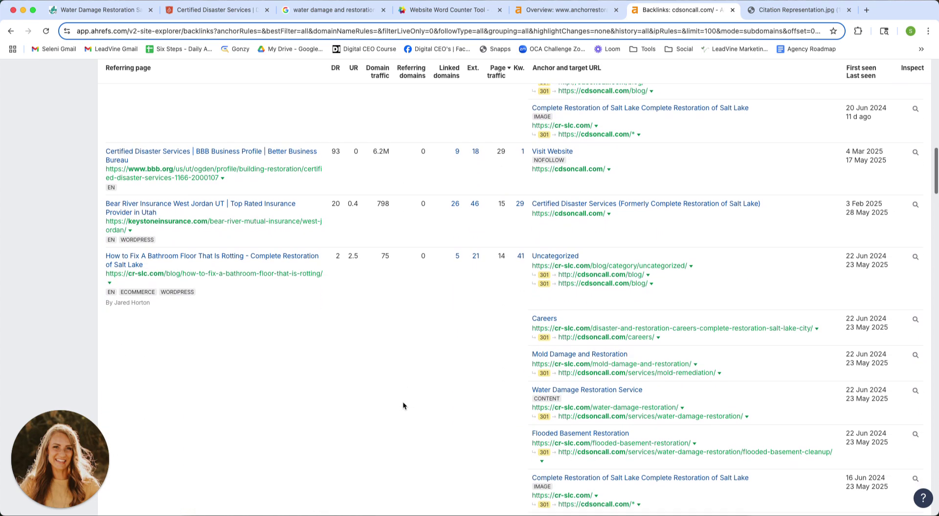
pyautogui.scroll(-10, 403, 406)
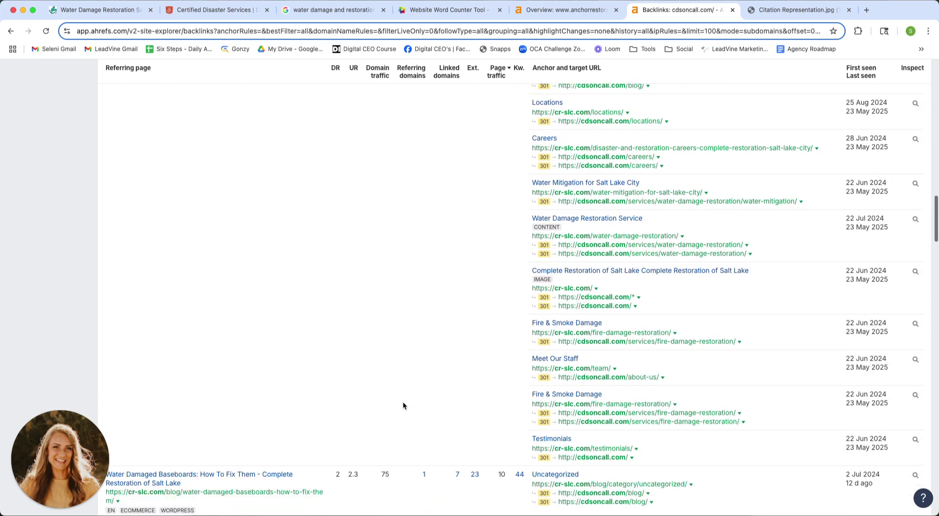
pyautogui.scroll(-10, 403, 406)
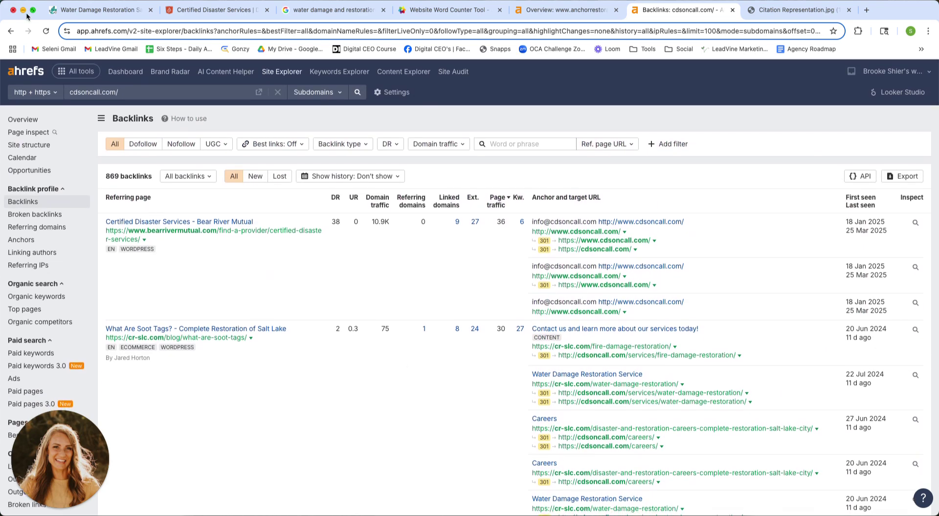
# - Switch to the anchorrestoration.com homepage and examine it from the header through the services, latest news, map and footer links
pyautogui.click(103, 10)
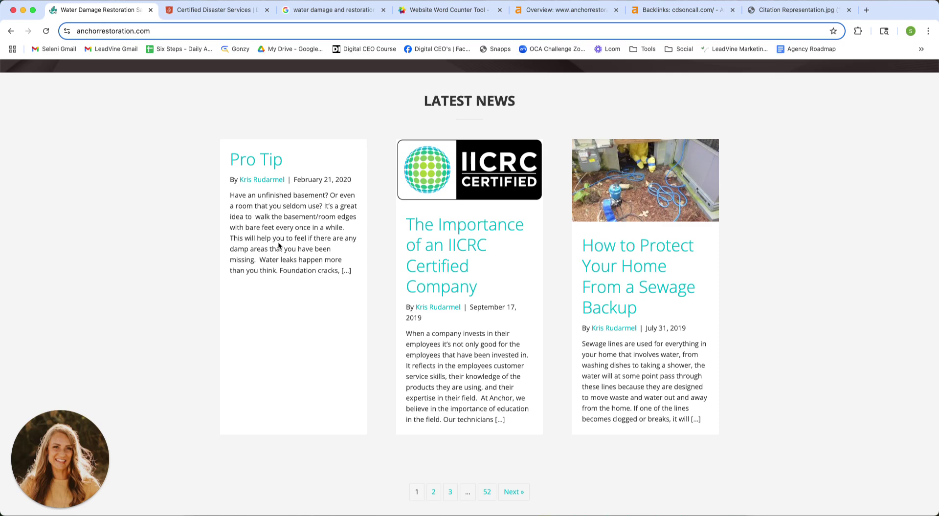
pyautogui.scroll(10, 411, 273)
pyautogui.scroll(12, 704, 352)
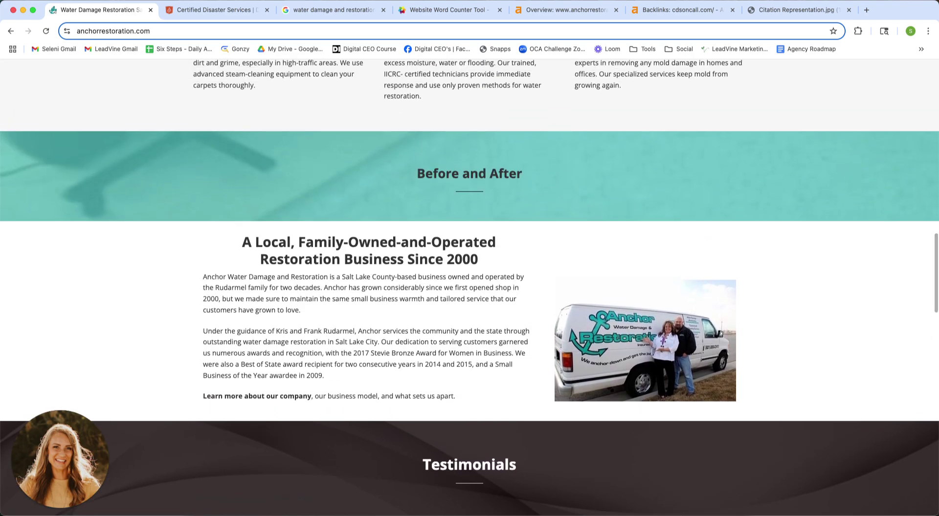
pyautogui.scroll(8, 705, 352)
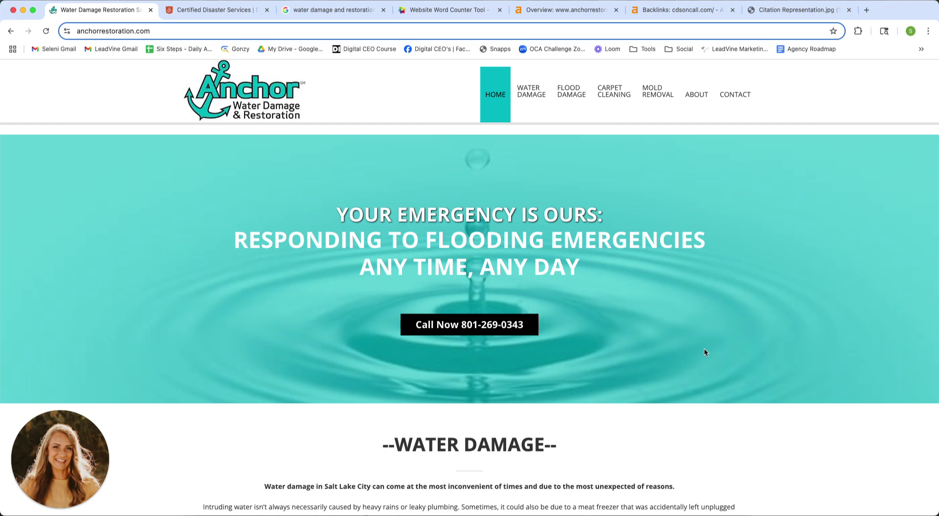
pyautogui.scroll(-13, 615, 367)
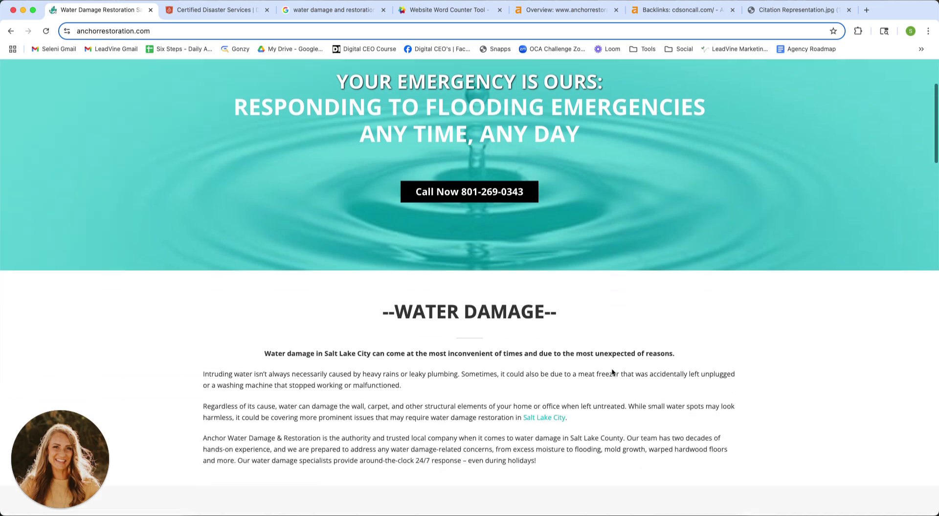
pyautogui.scroll(-12, 612, 372)
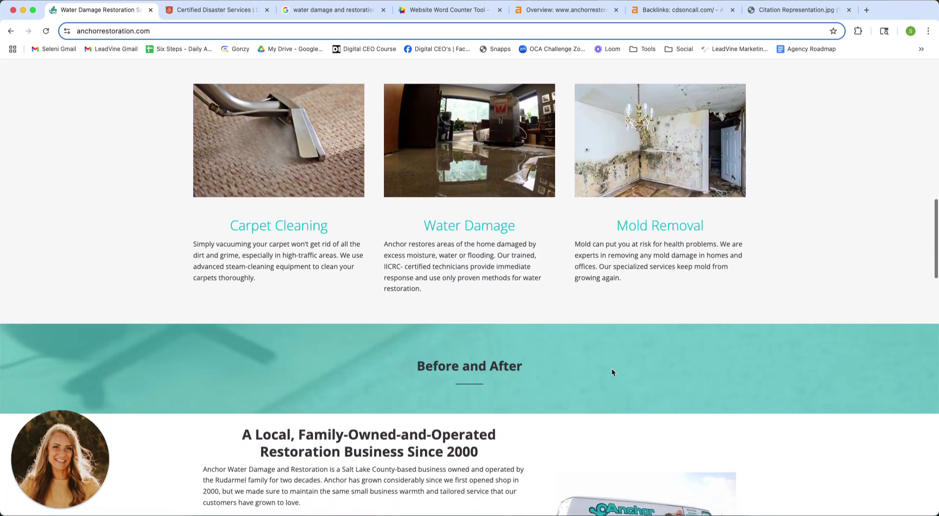
pyautogui.scroll(-10, 611, 372)
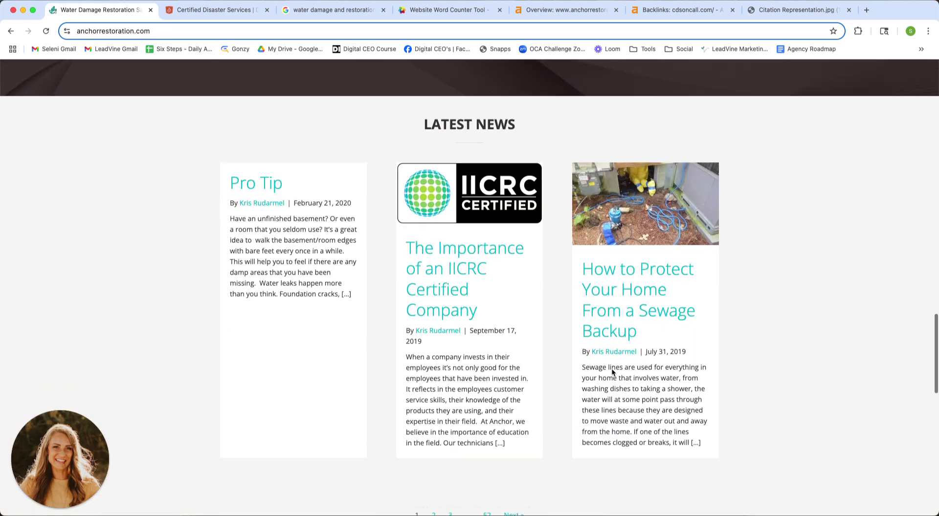
pyautogui.scroll(-6, 612, 372)
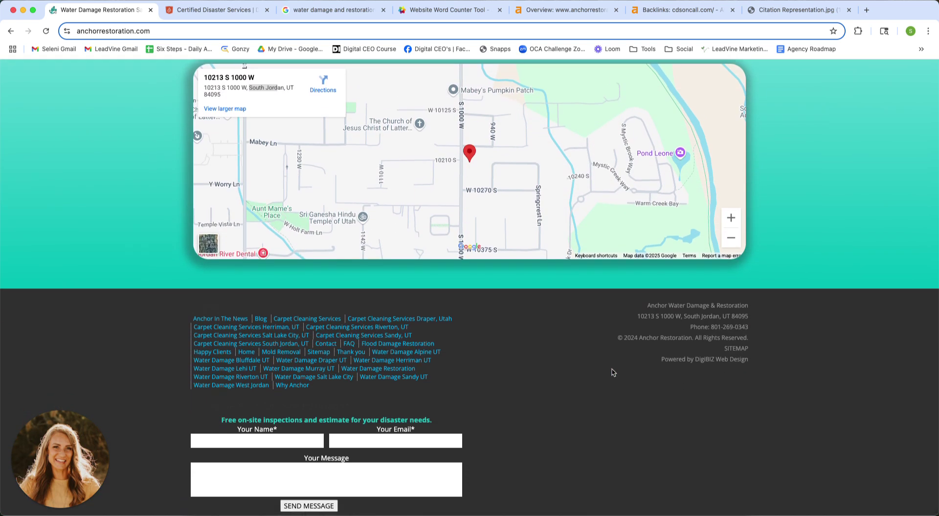
pyautogui.scroll(10, 641, 433)
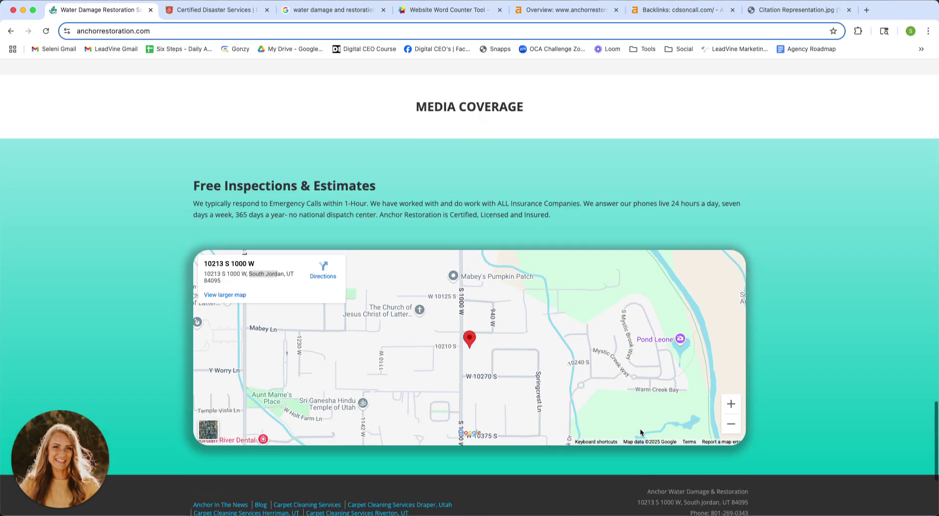
pyautogui.scroll(3, 796, 445)
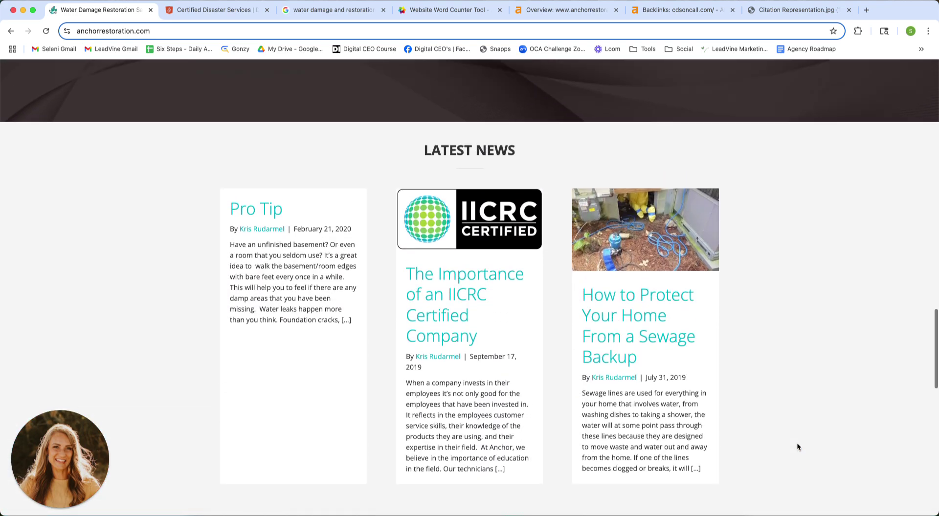
pyautogui.click(567, 10)
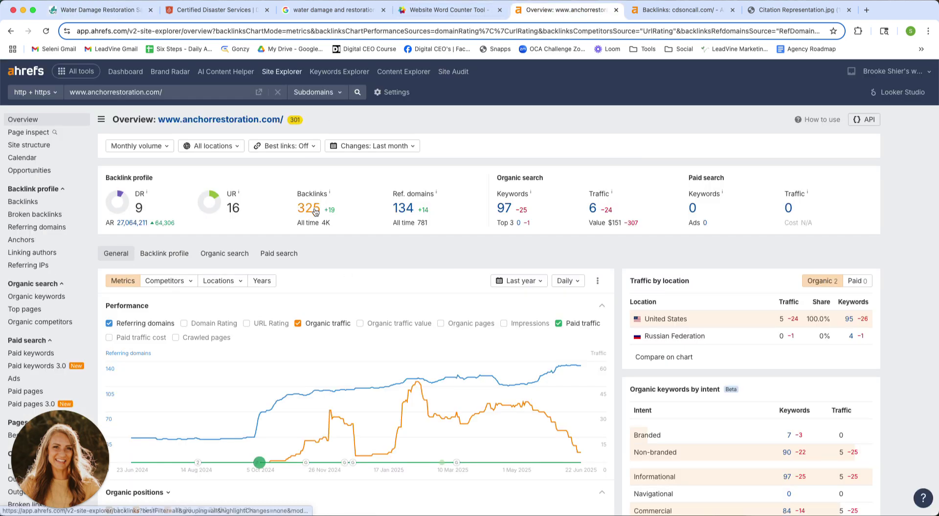
pyautogui.moveTo(297, 192); pyautogui.dragTo(338, 226)
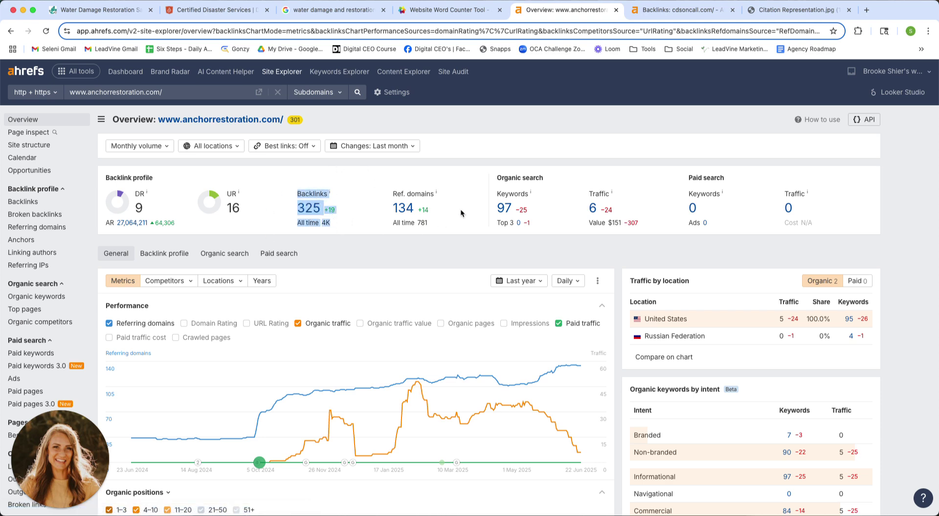
pyautogui.click(502, 211)
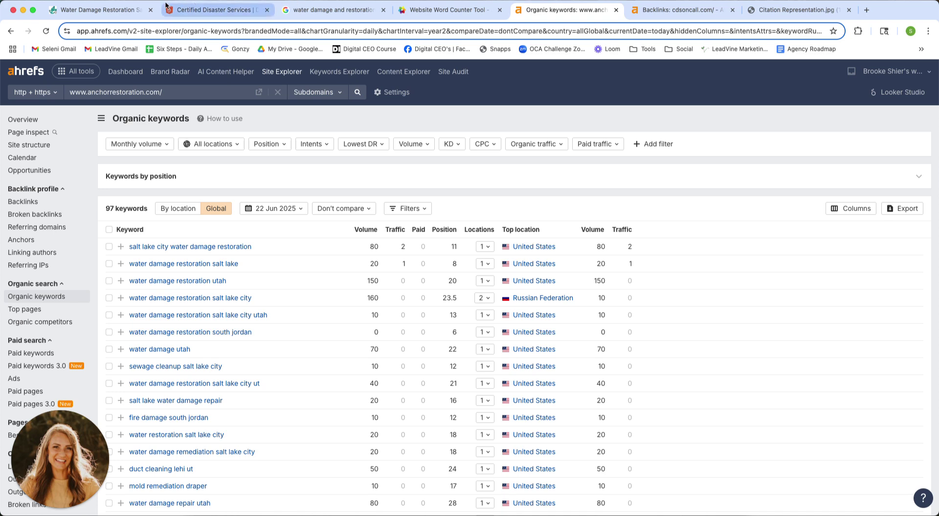
# - Go back to the anchorrestoration.com homepage and review the hero banner and the Water Damage introduction text
pyautogui.click(122, 8)
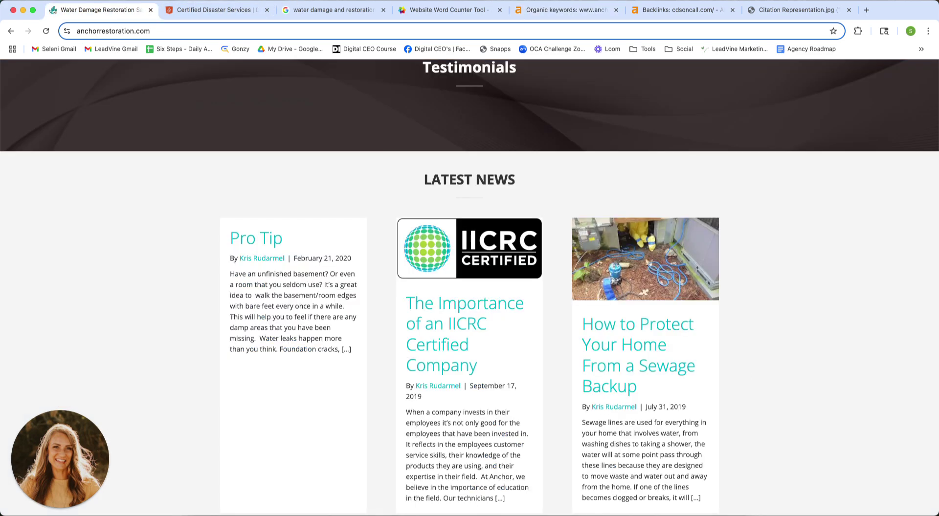
pyautogui.scroll(20, 415, 335)
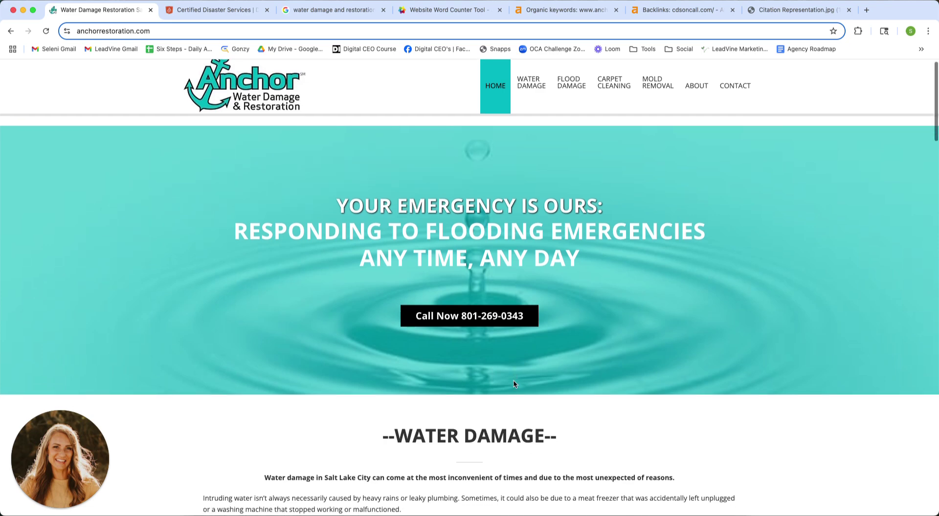
pyautogui.scroll(-2, 514, 379)
pyautogui.scroll(-3, 515, 376)
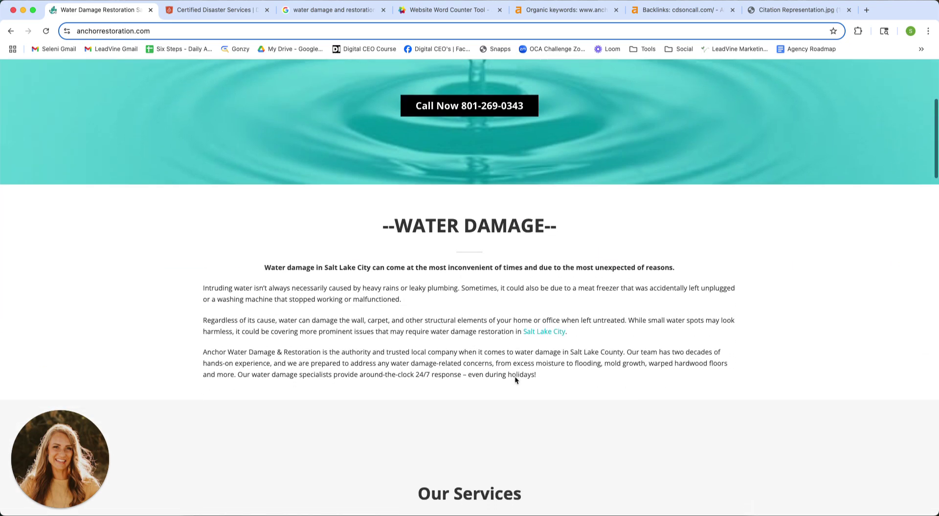
pyautogui.scroll(5, 514, 377)
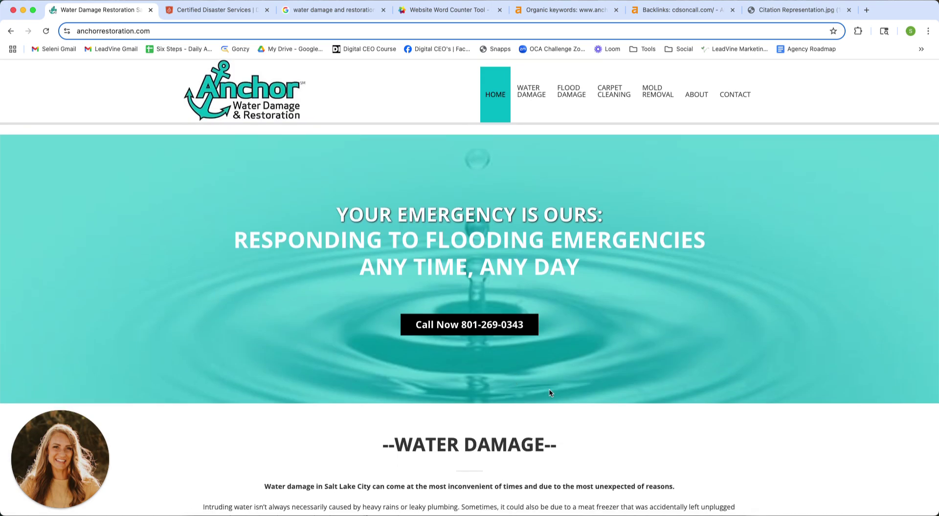